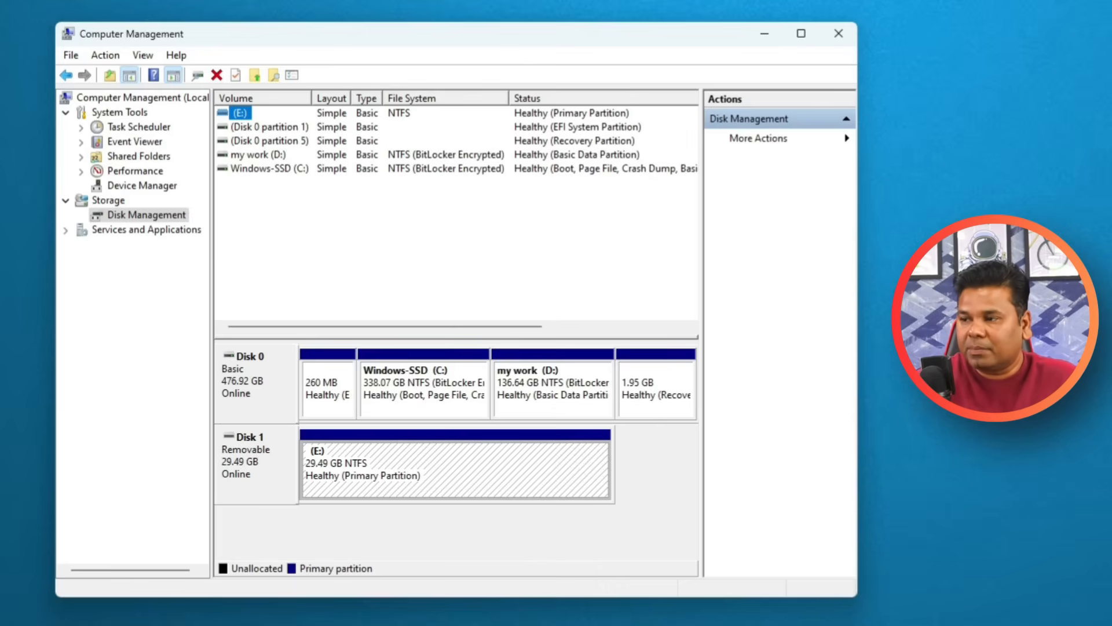
Switch to File Explorer's This PC view and examine the capacity and free space of drives C: and D:.
key(super)
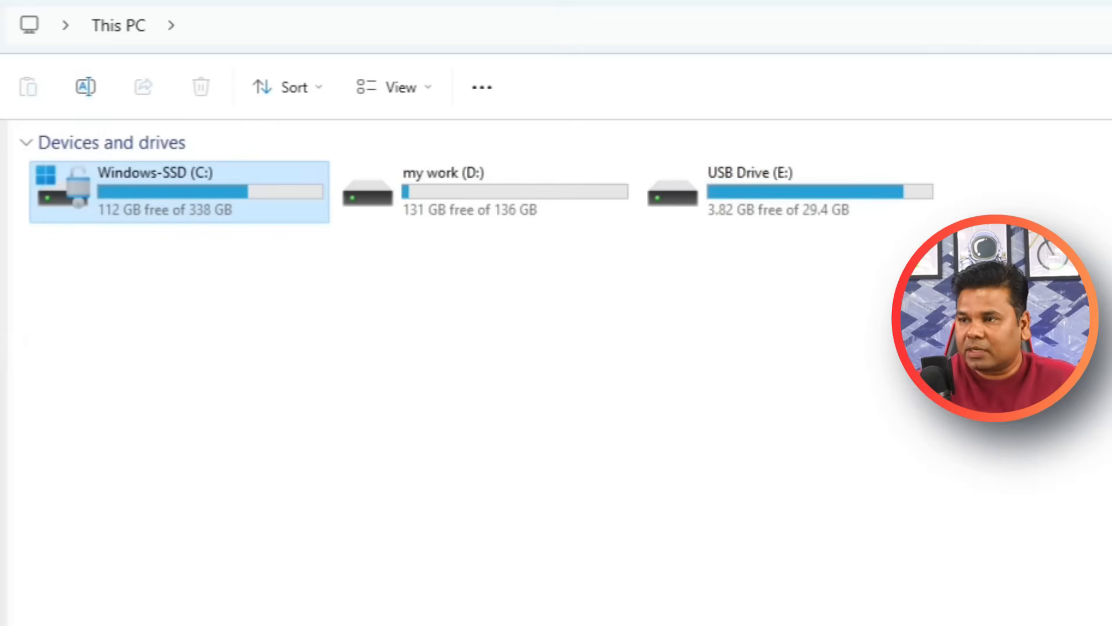
click(708, 281)
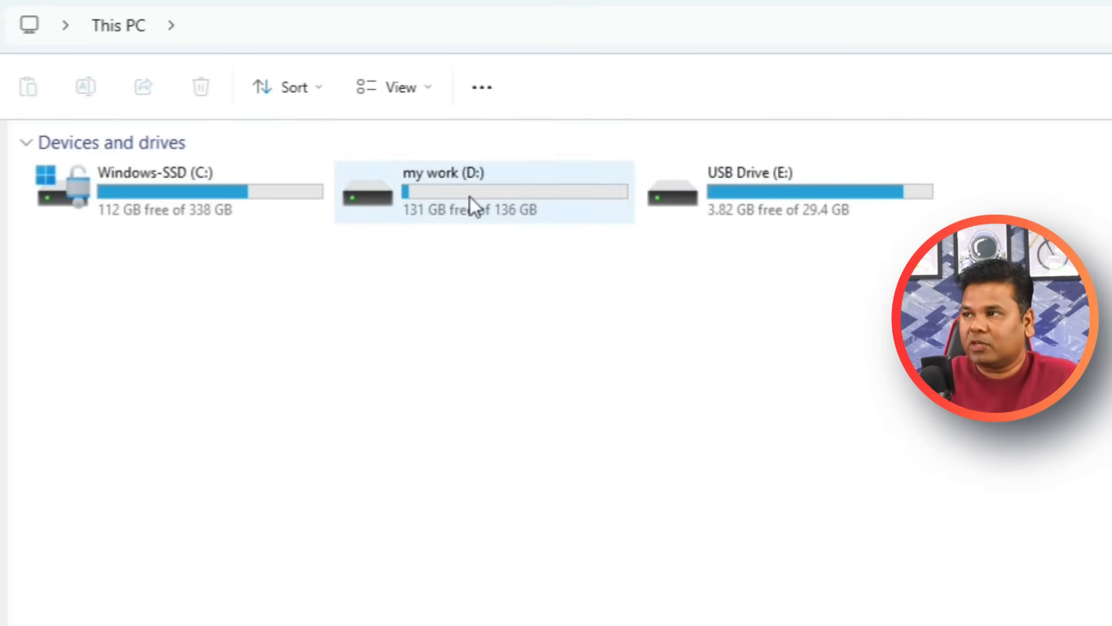
mouse_move(471, 197)
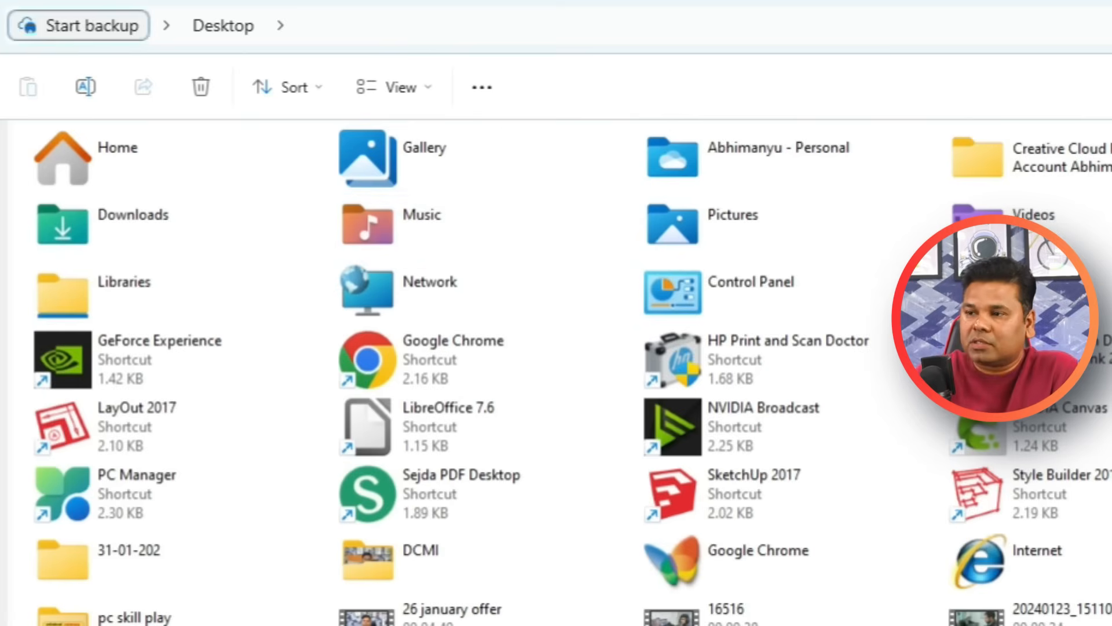
click(1, 313)
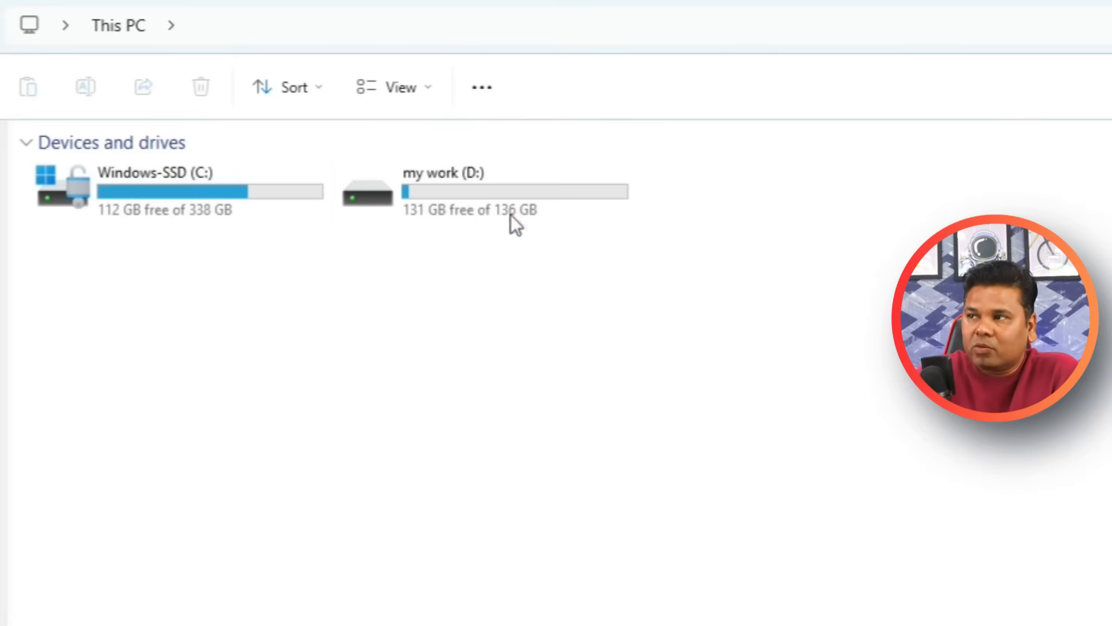
click(510, 182)
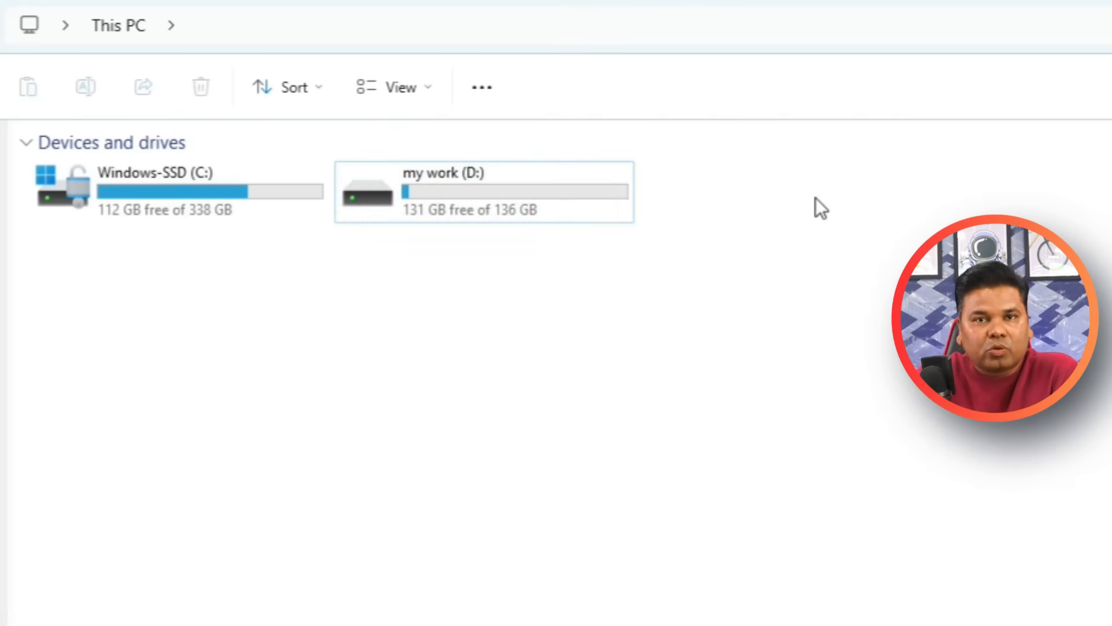
click(483, 200)
click(142, 196)
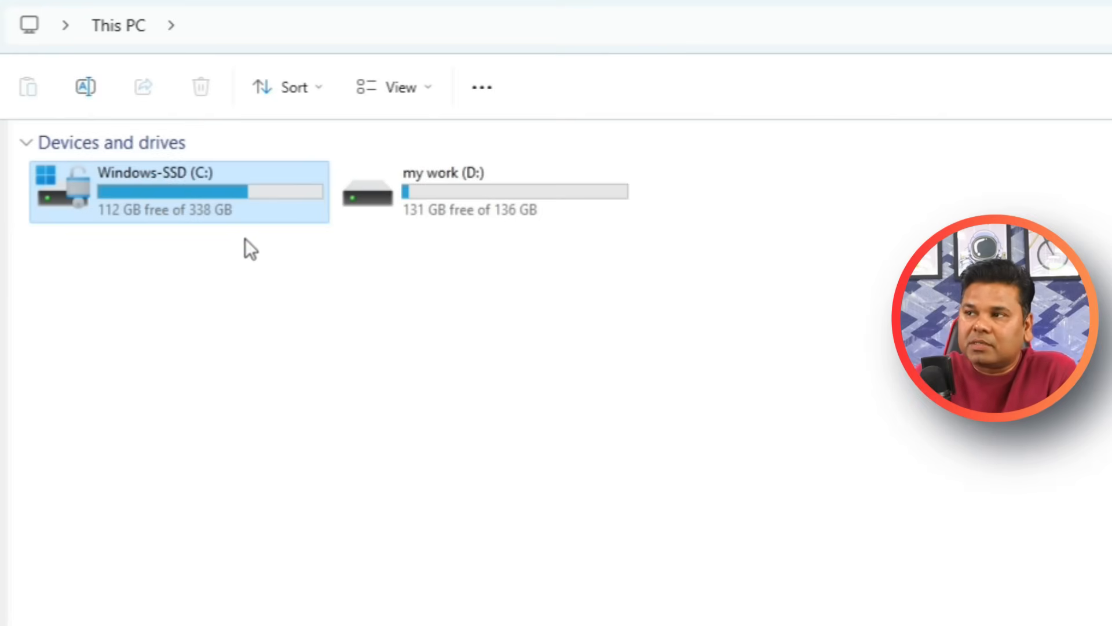
click(519, 164)
click(167, 183)
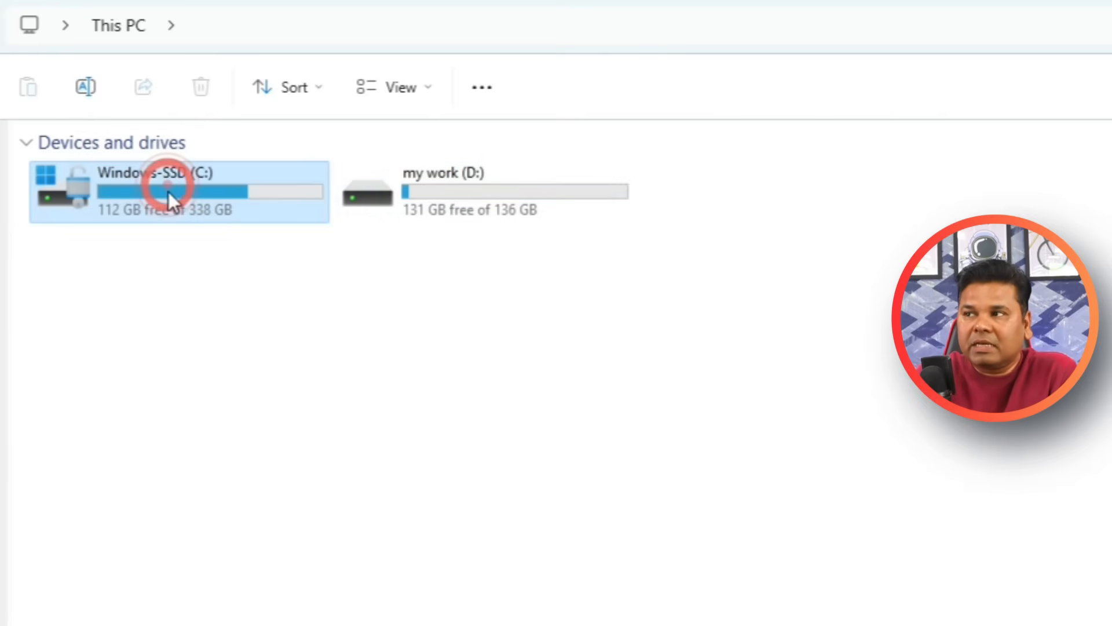
click(516, 203)
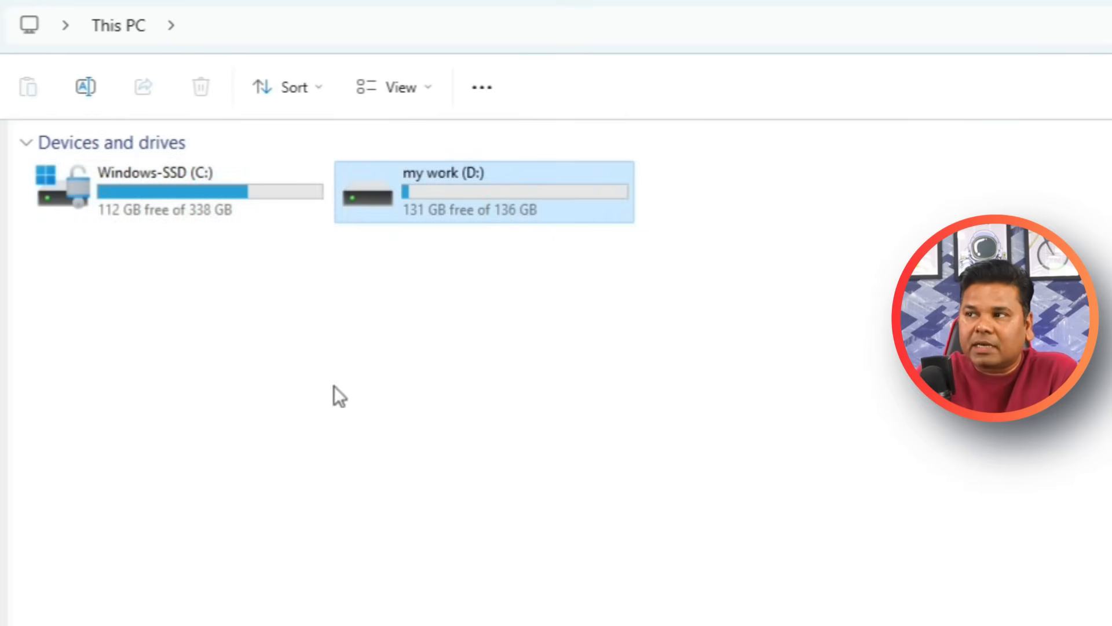
click(166, 178)
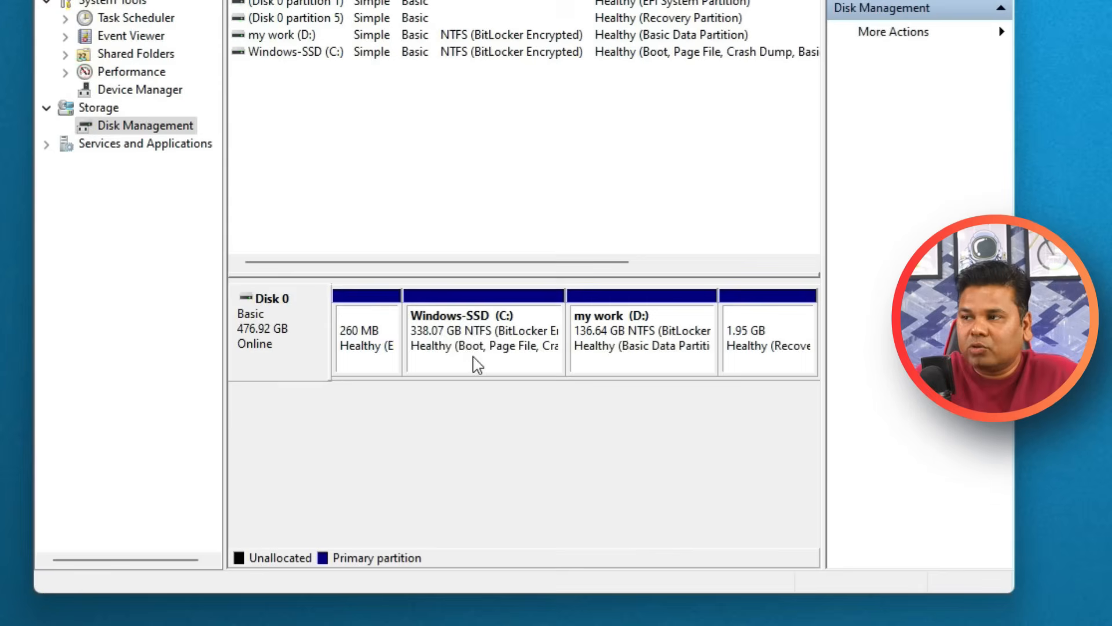
Open the shrink settings for the Windows-SSD (C:) volume on Disk 0 in Disk Management.
click(480, 367)
click(654, 346)
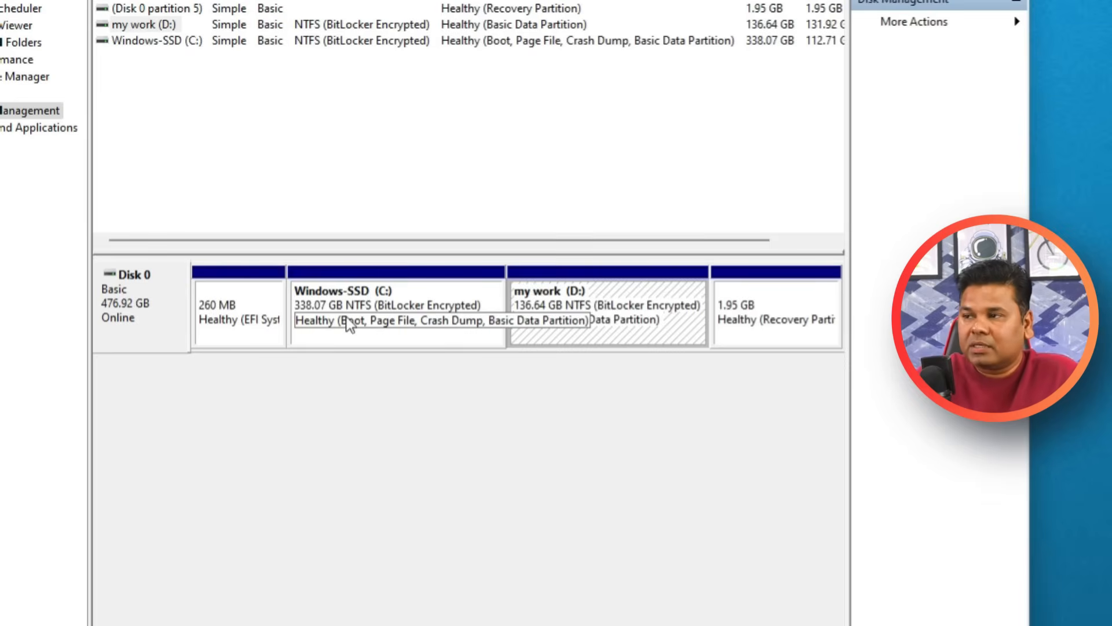
click(384, 298)
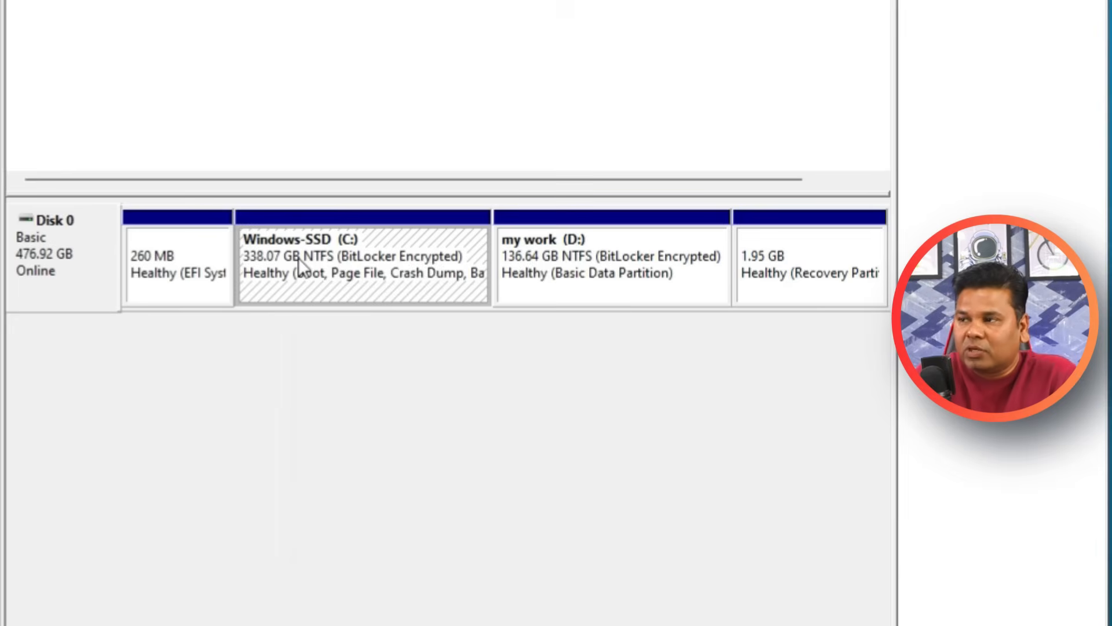
right_click(298, 258)
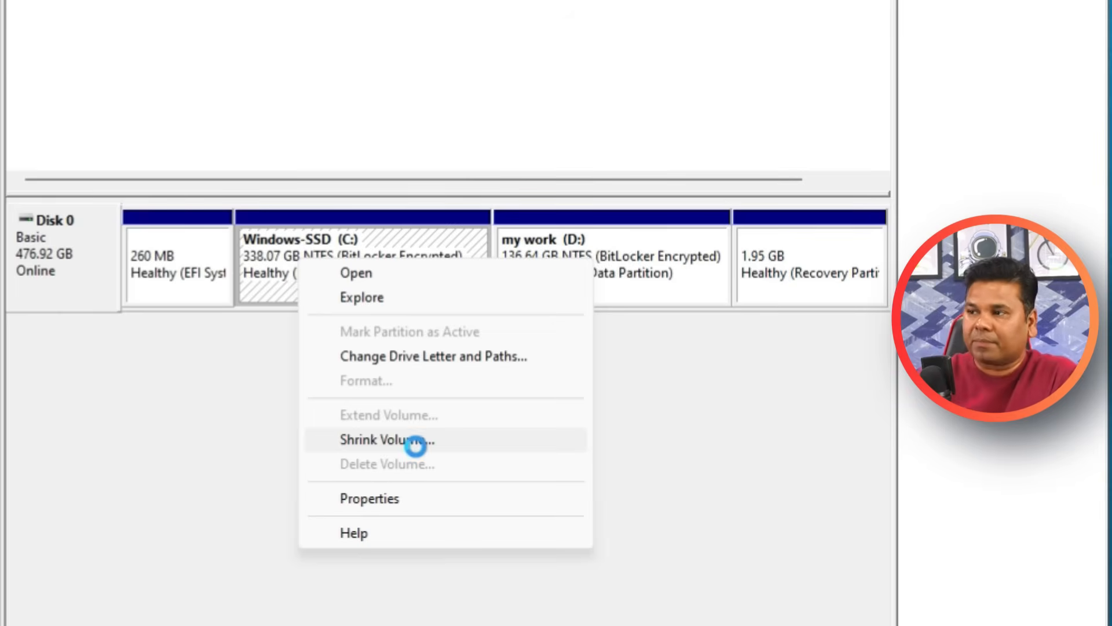
click(387, 440)
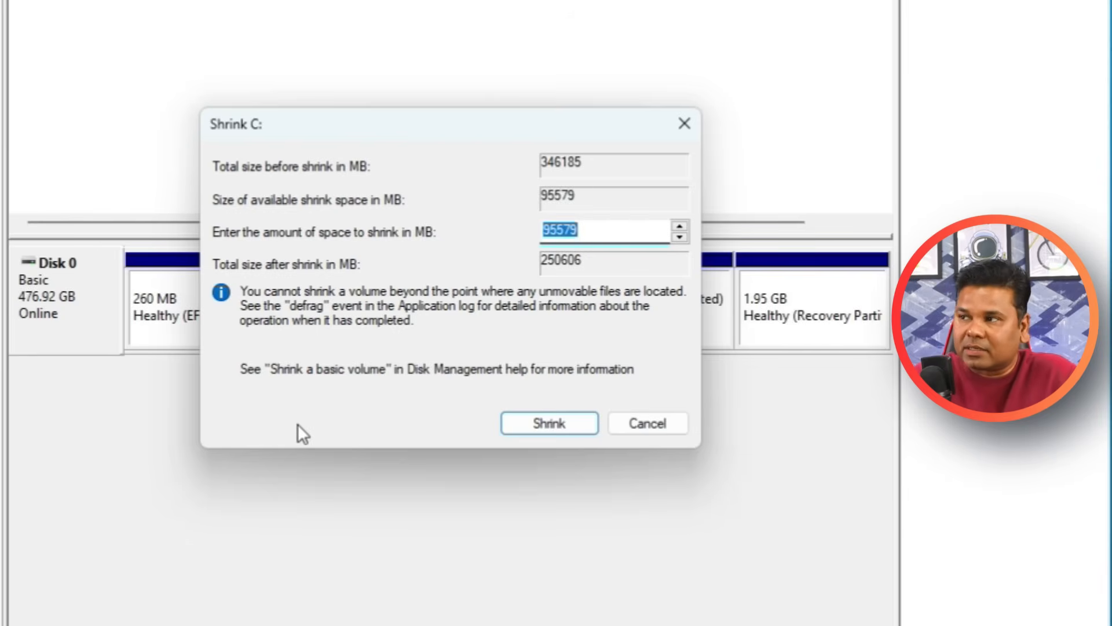
click(591, 231)
drag(618, 231, 454, 236)
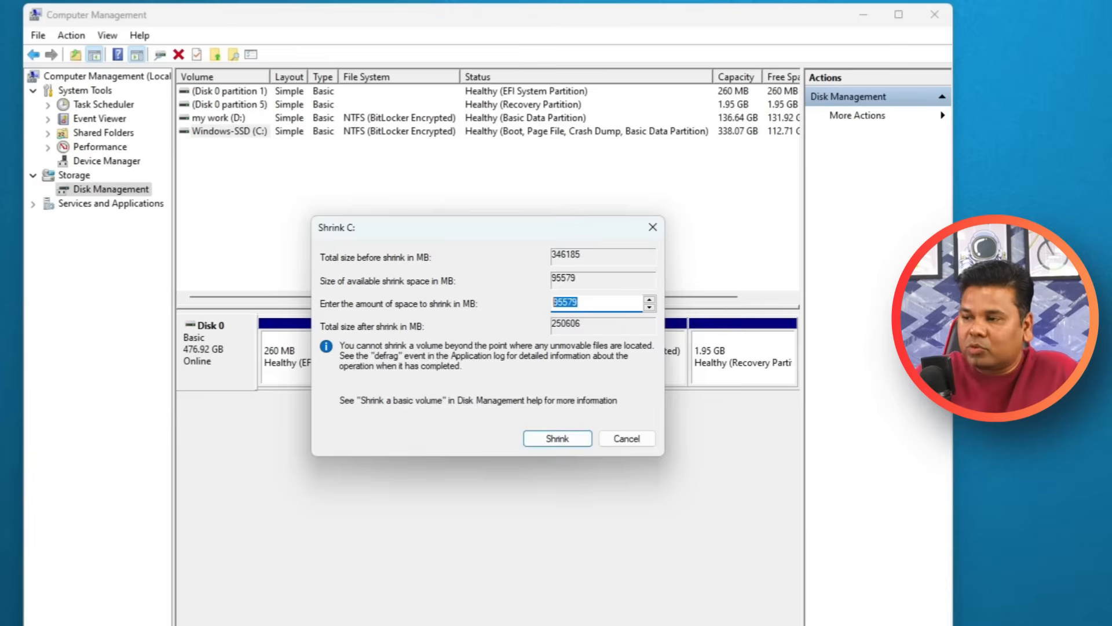
Switch to Calculator and convert 95000 MB to gigabytes by dividing it by 1024.
key(super)
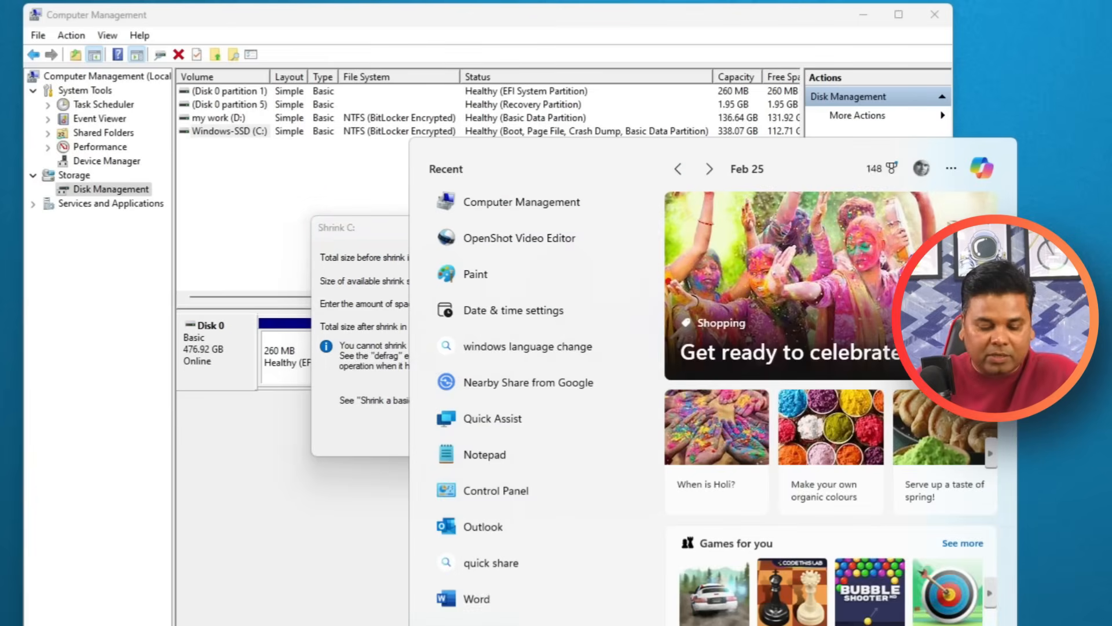
text(cal)
click(473, 271)
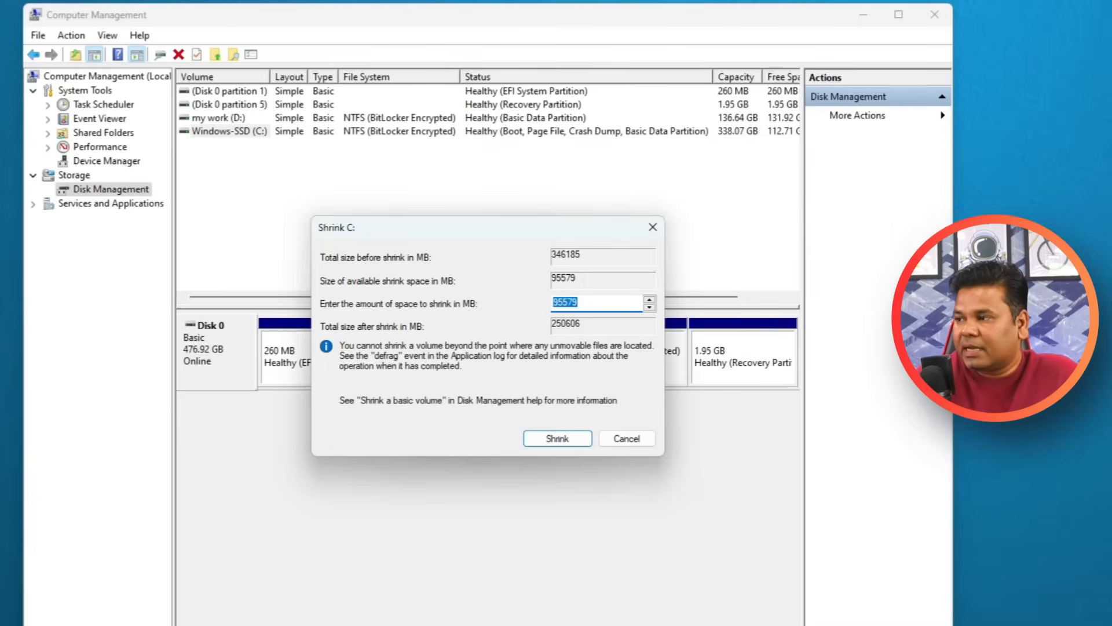
text(950000)
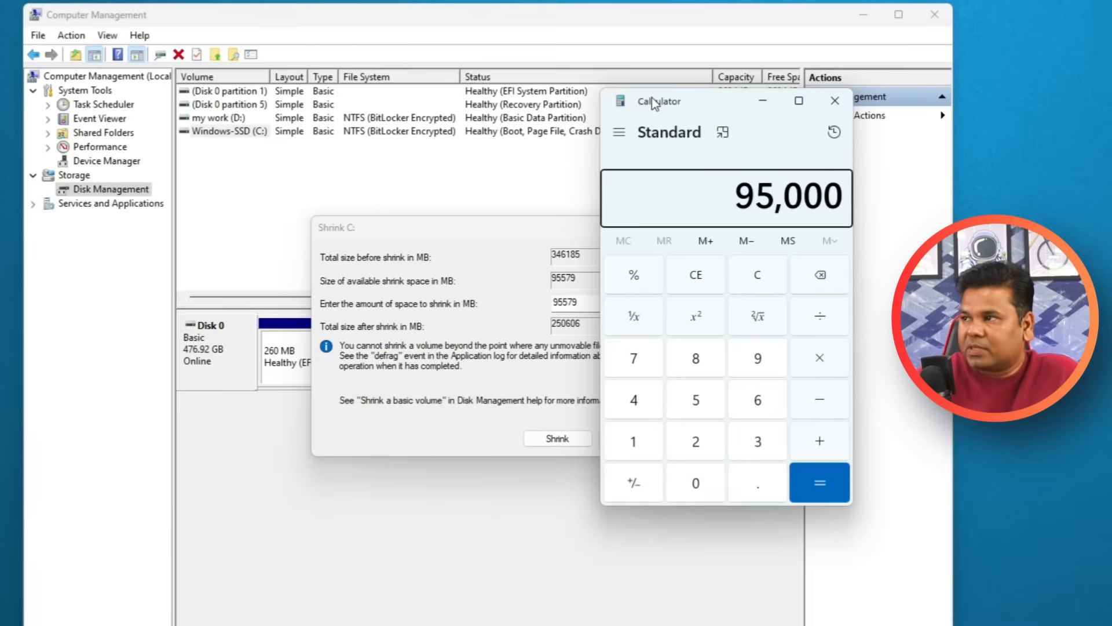
key(slash)
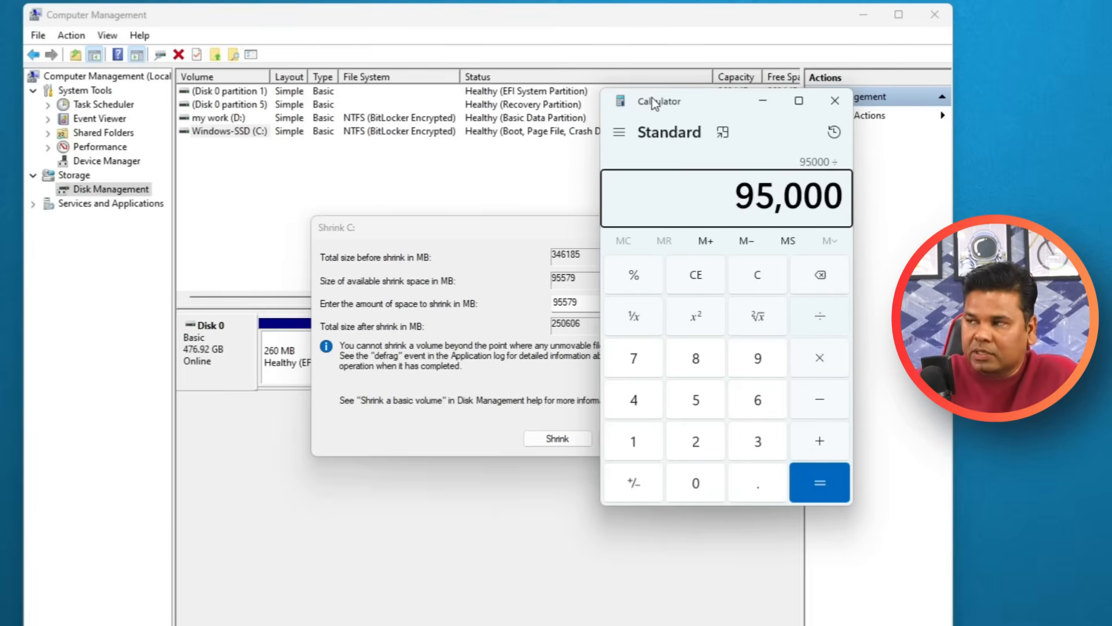
text(102)
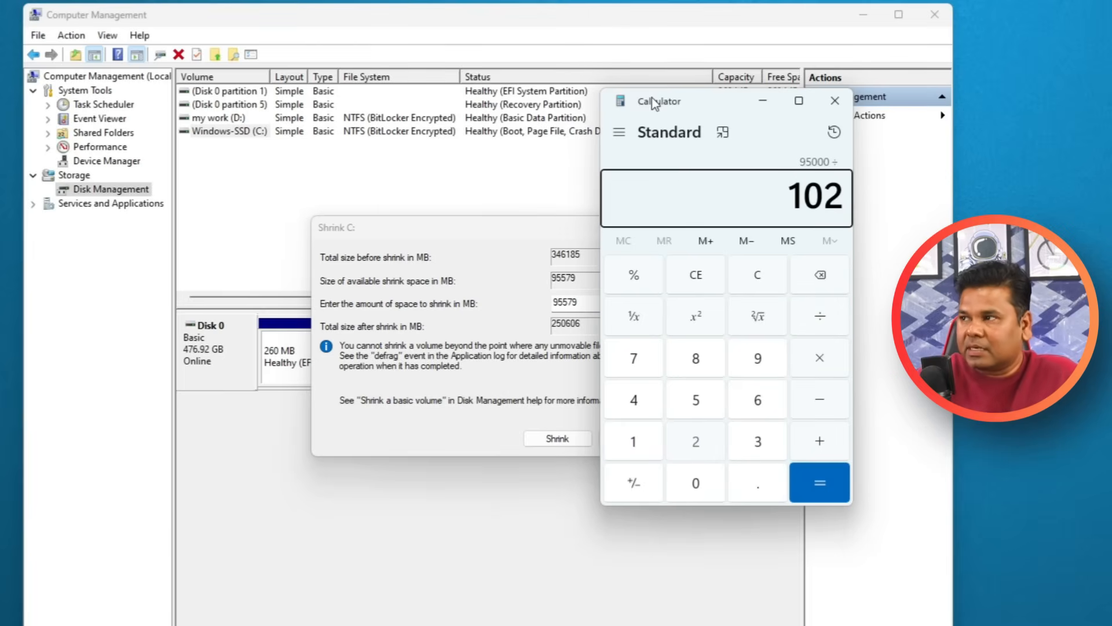
text(4)
key(Return)
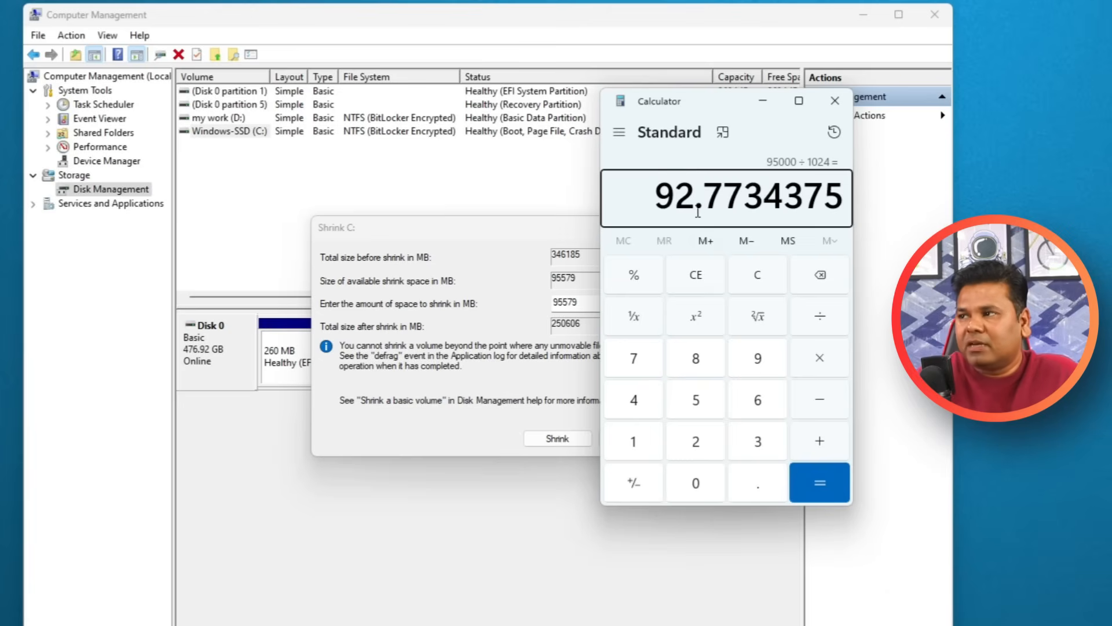
drag(701, 200, 657, 203)
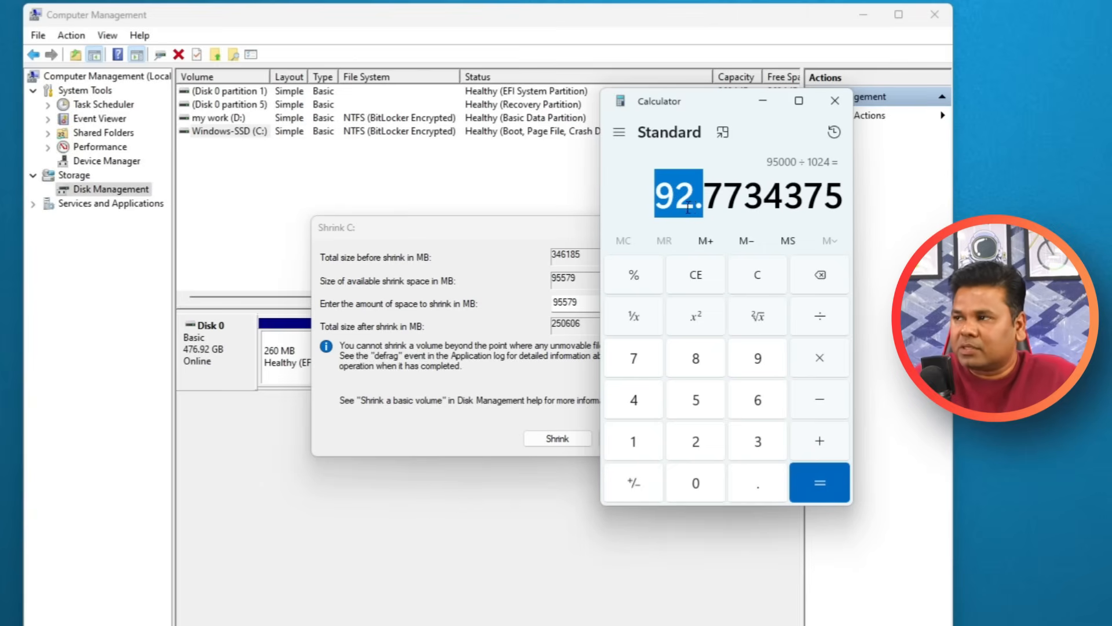
Calculate how many megabytes 10 GB equals by multiplying 1024 by 10, and close Calculator.
click(740, 261)
text(102)
key(Escape)
text(1024*10)
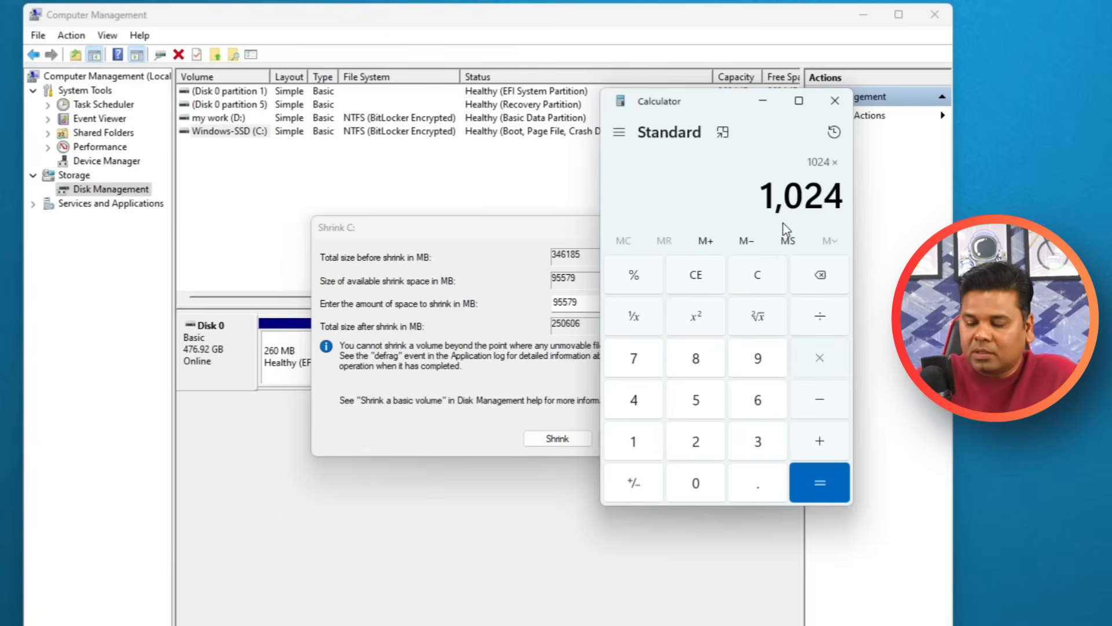
key(Return)
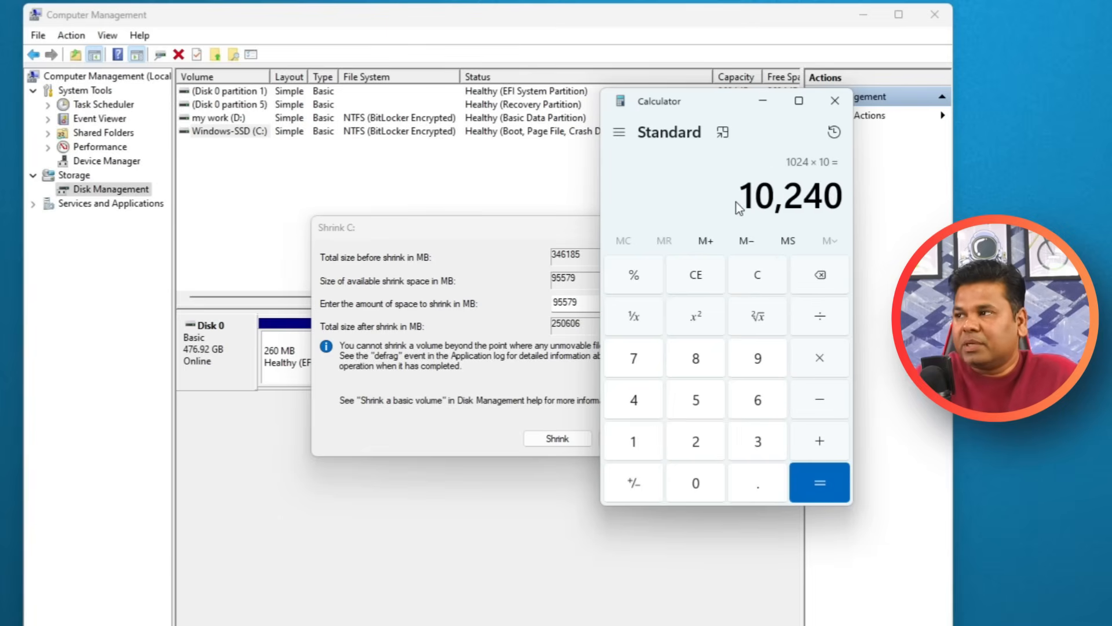
click(835, 100)
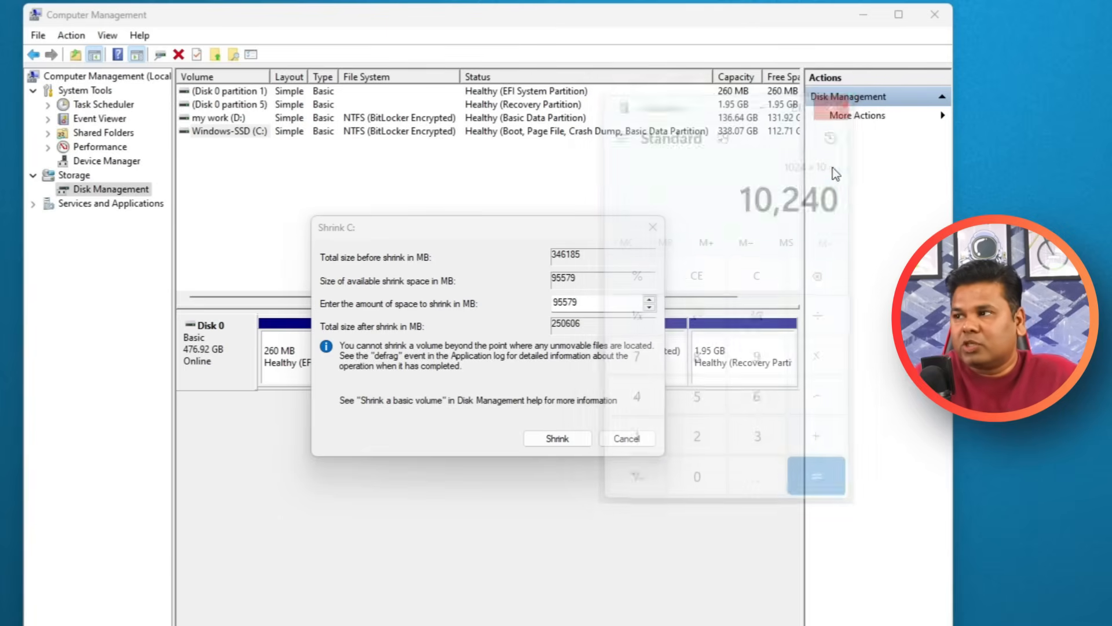
Set the amount of space to shrink to 10000 MB and shrink the C: volume.
double_click(608, 305)
text(10000)
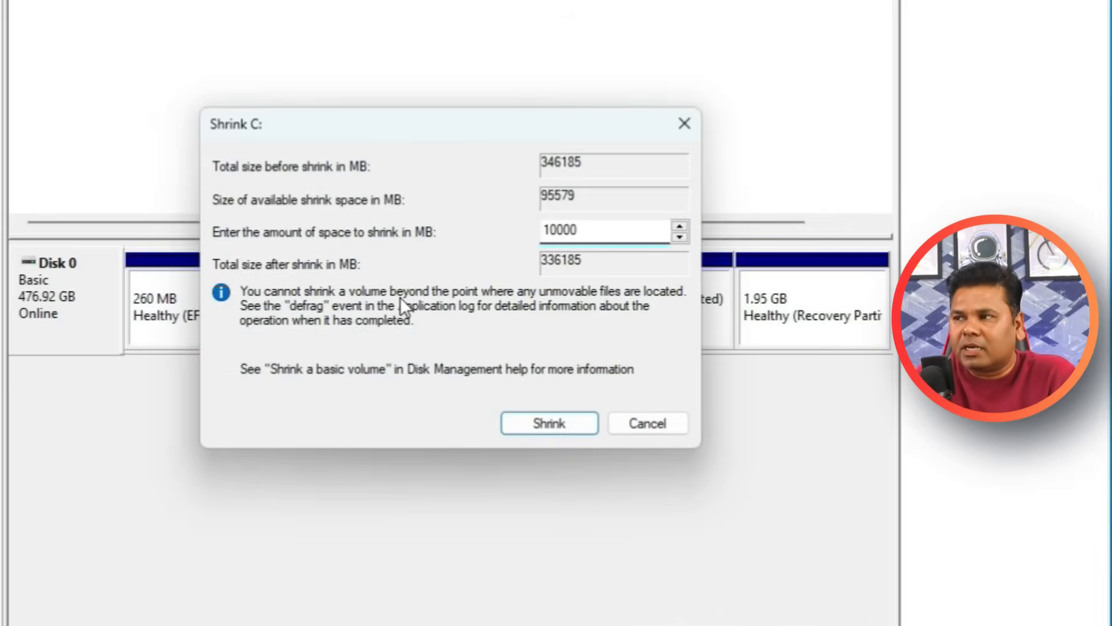
click(568, 420)
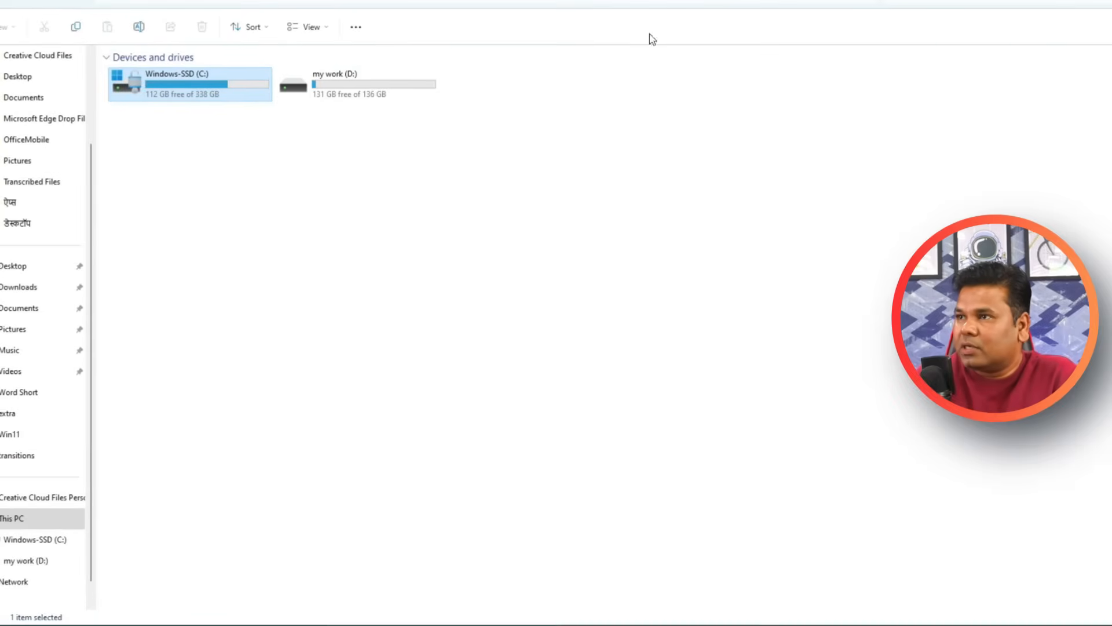
Rearrange the This PC window around Disk Management and inspect the unallocated space and the C: partition on Disk 0.
drag(0, 0, 733, 317)
drag(960, 330, 381, 375)
click(430, 339)
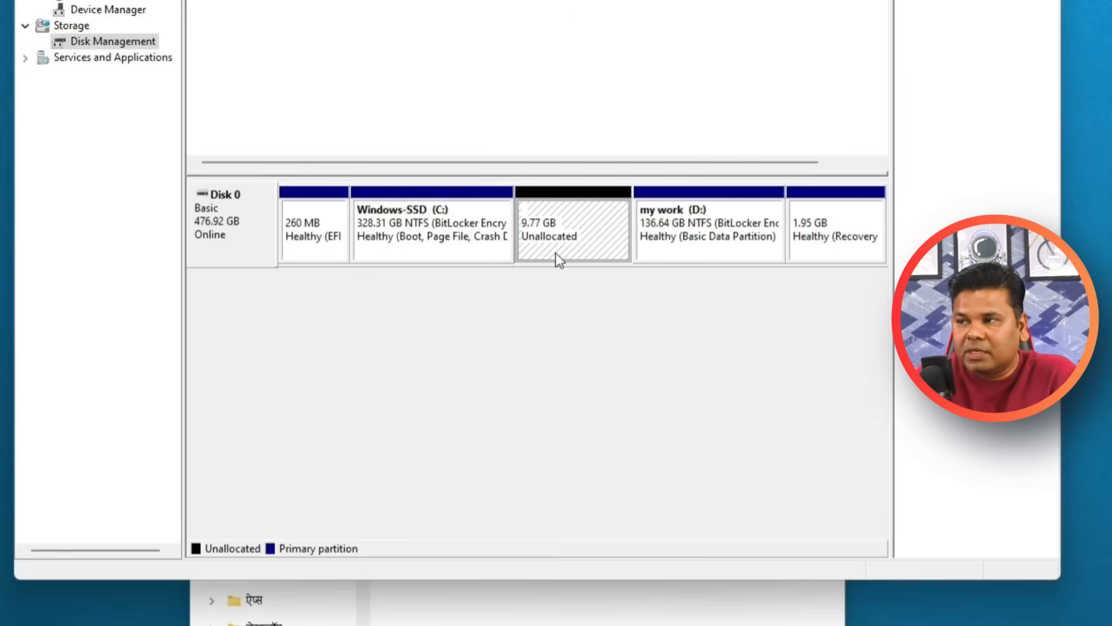
click(432, 243)
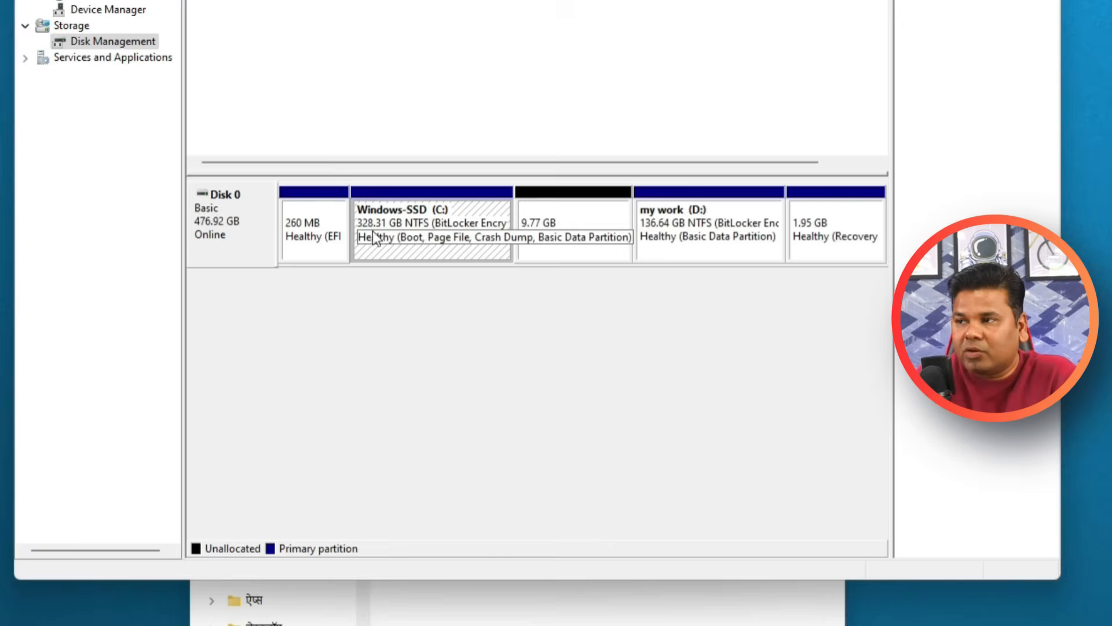
Bring This PC forward, refresh its drive list to check the size of C:, and widen the window.
click(516, 603)
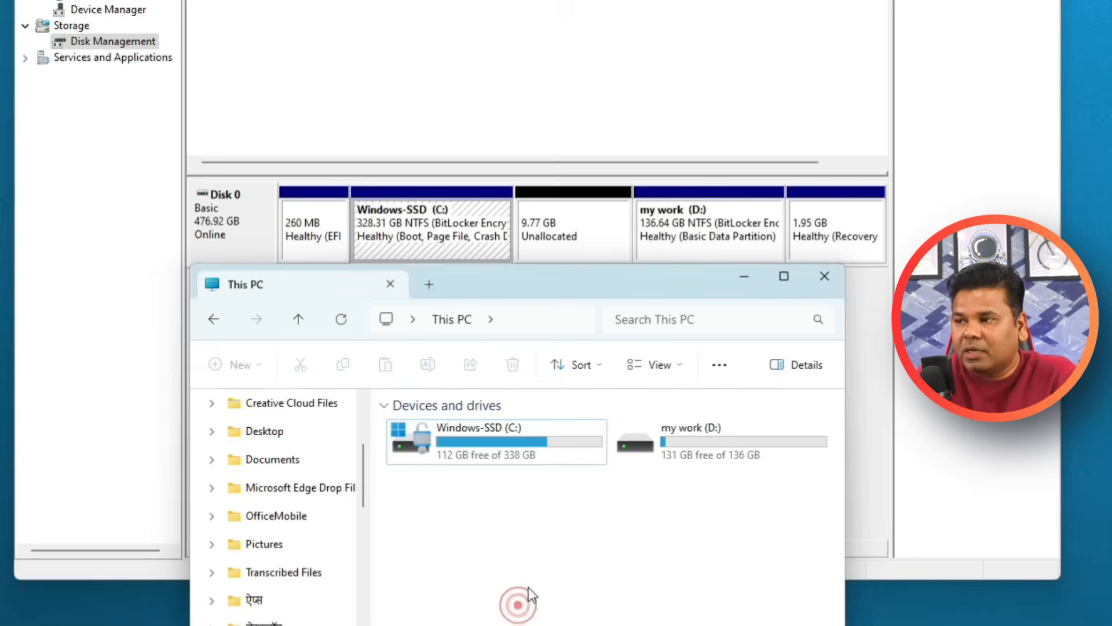
right_click(515, 513)
click(452, 514)
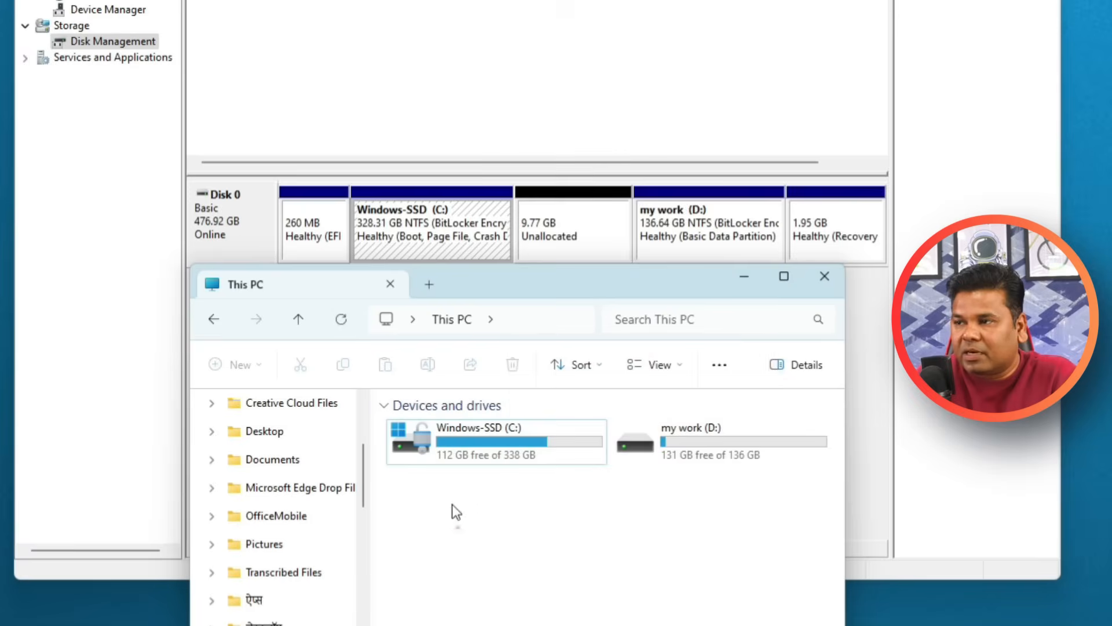
click(341, 320)
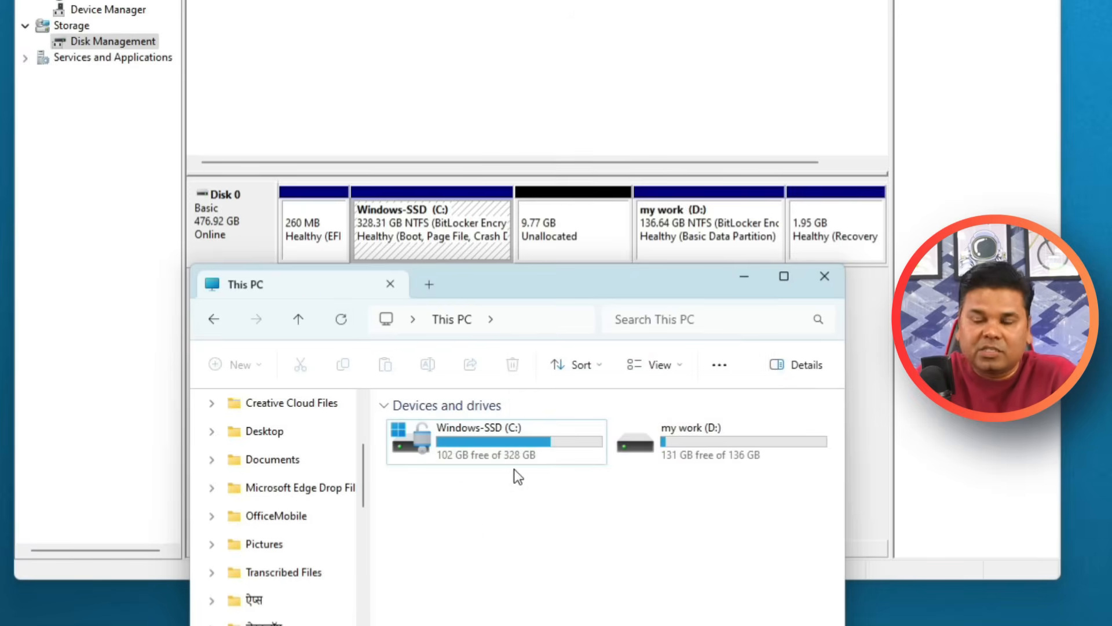
drag(856, 380, 1094, 376)
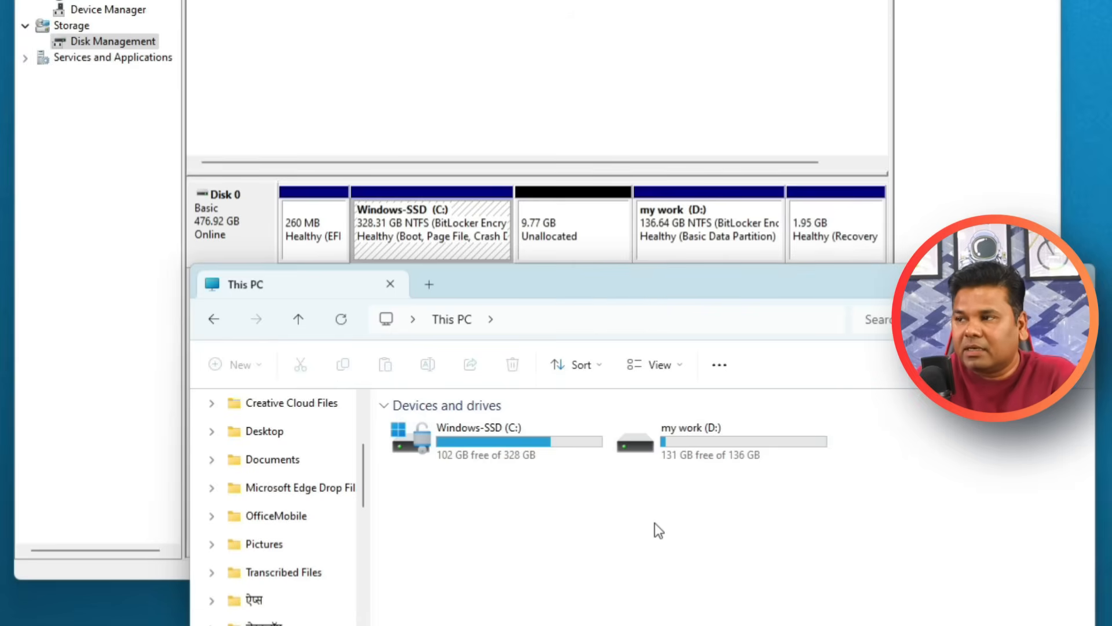
Start a new simple volume in the unallocated space on Disk 0, with size 9999 MB and drive letter E.
click(562, 238)
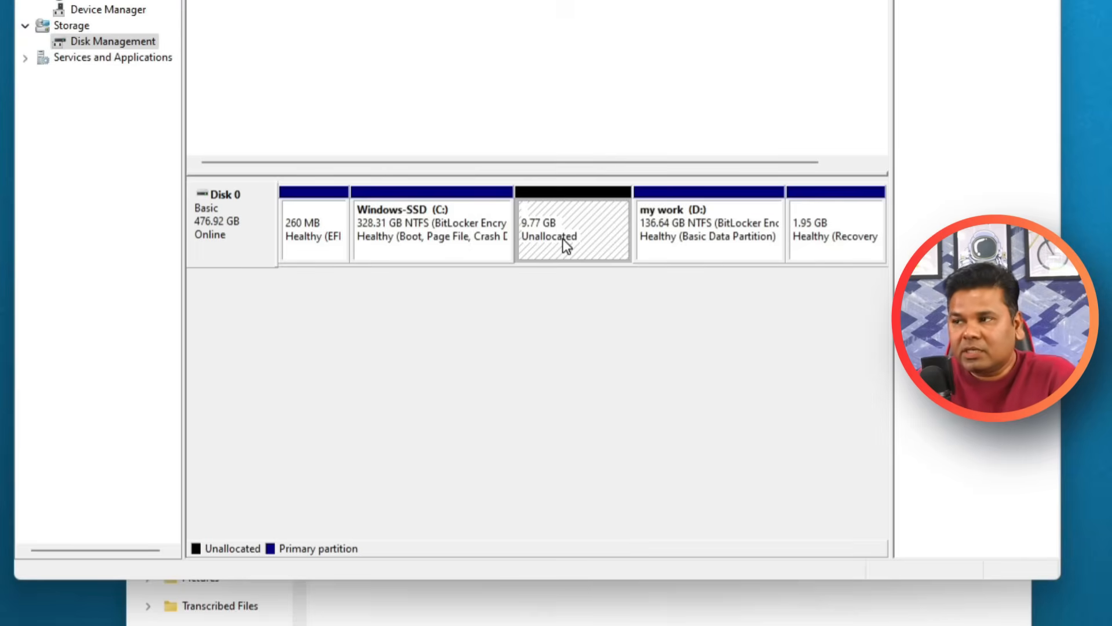
right_click(562, 238)
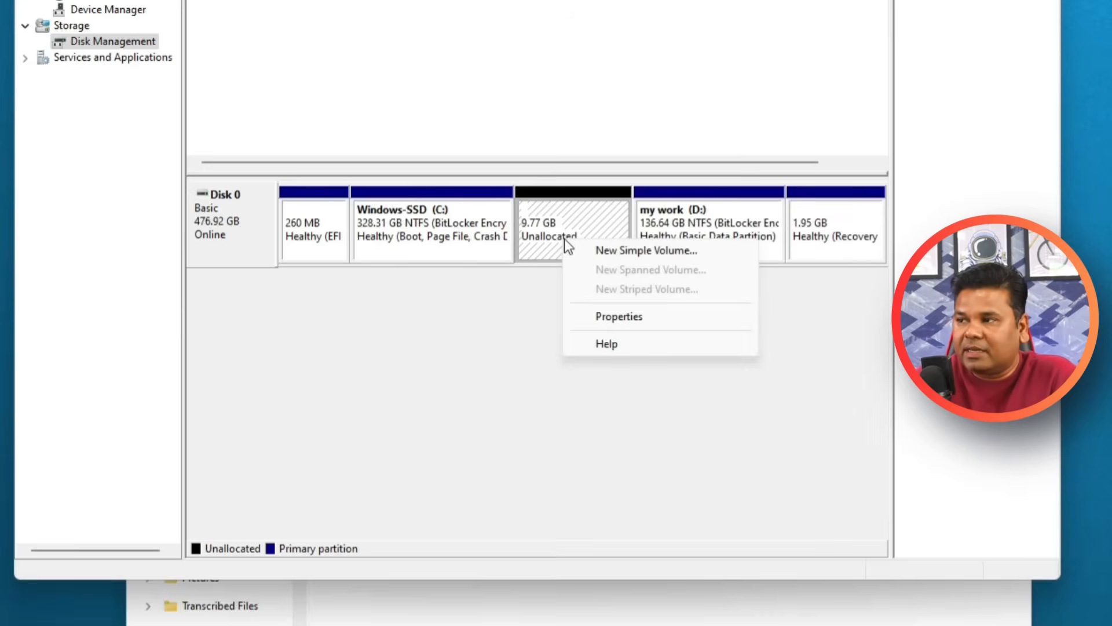
click(673, 256)
click(634, 500)
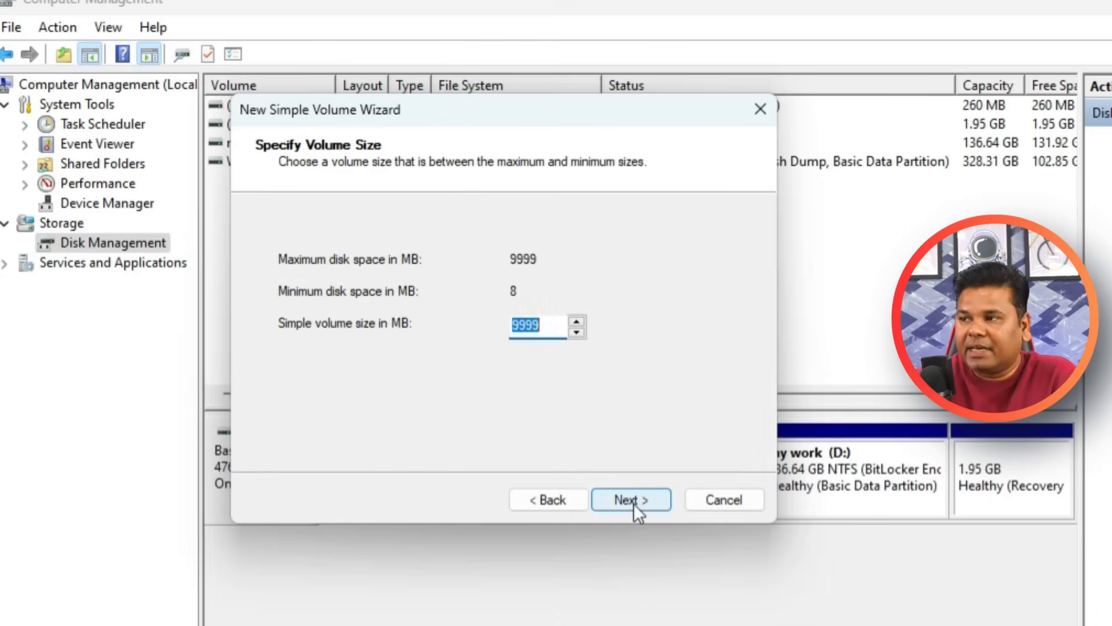
click(634, 502)
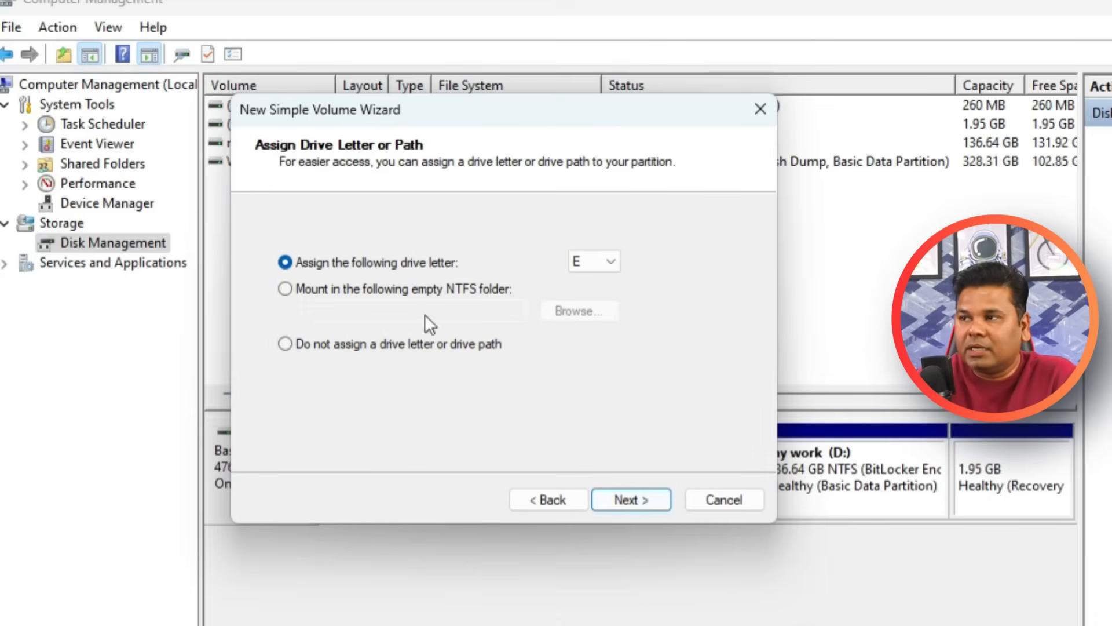
click(612, 262)
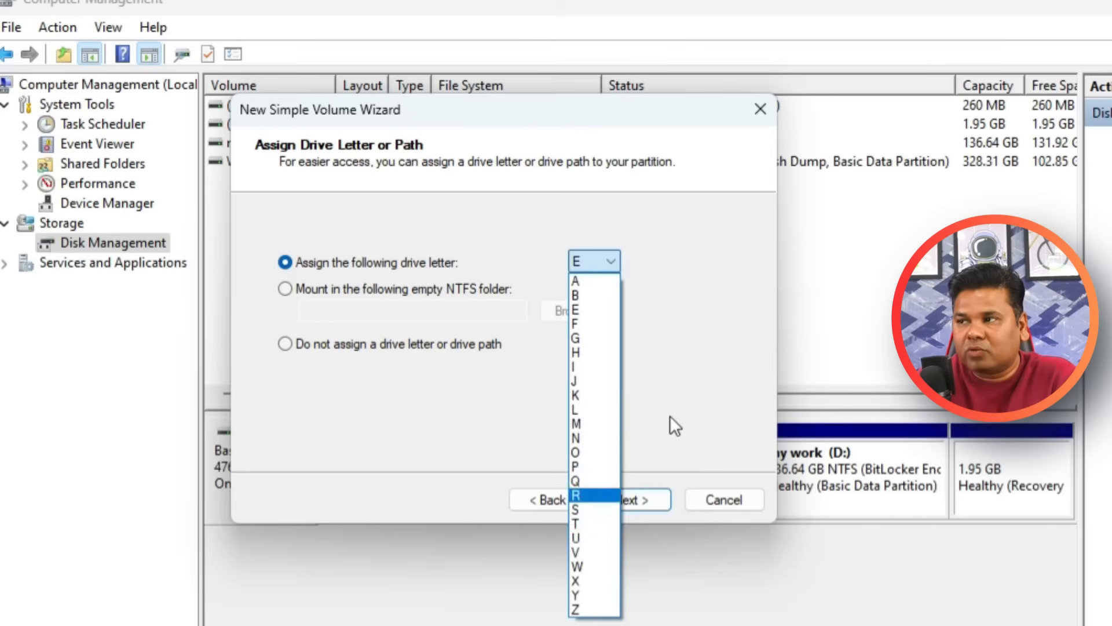
click(700, 313)
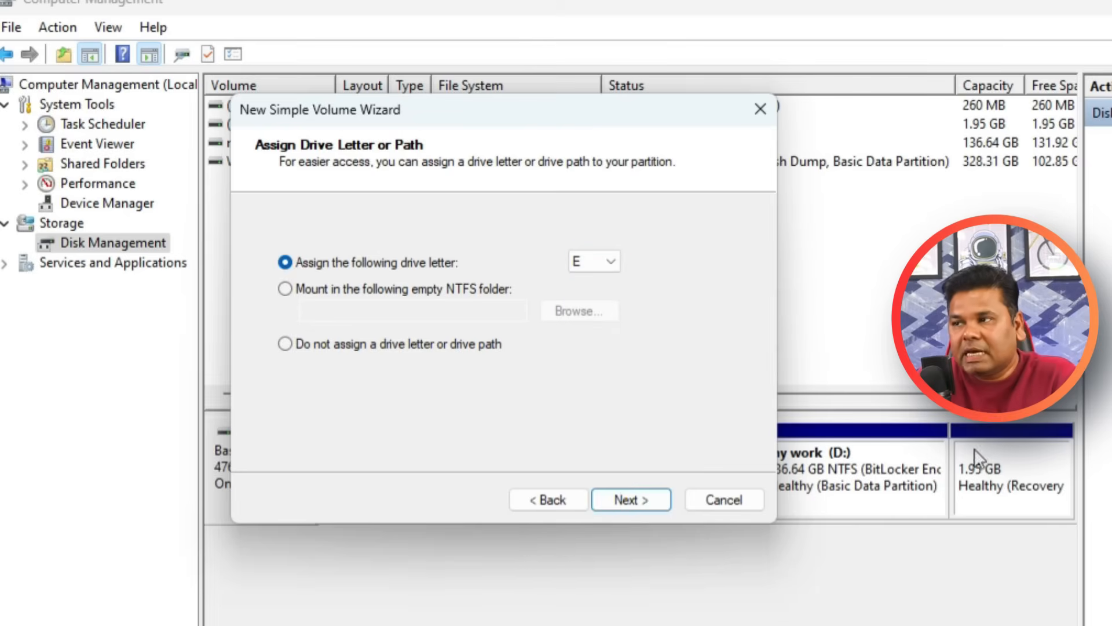
click(642, 498)
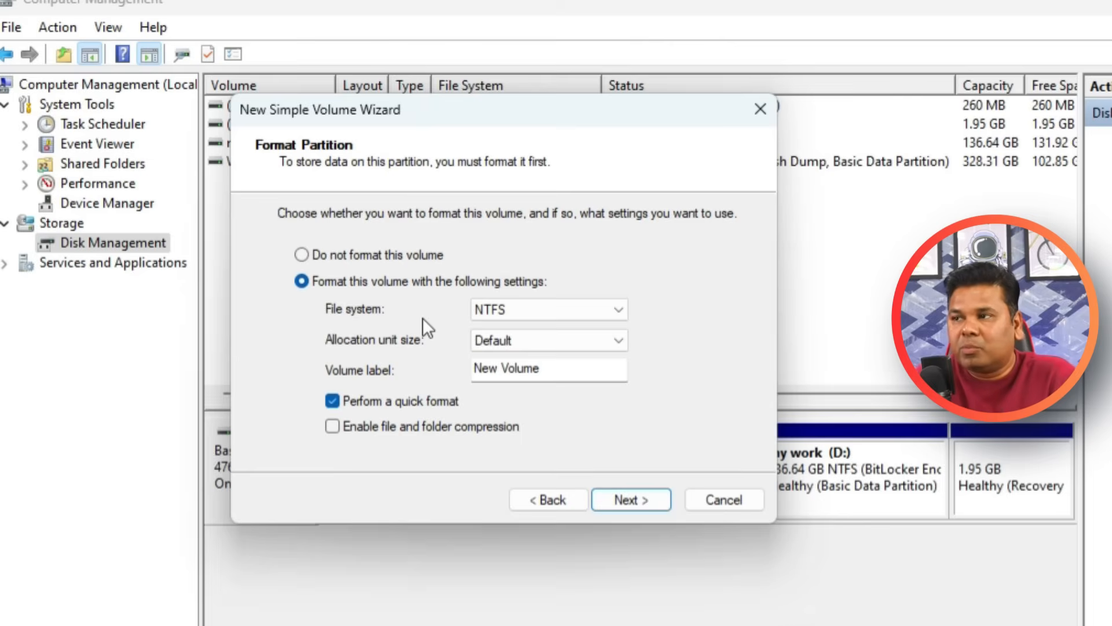
Set the new volume to an NTFS quick format with the label Songs, and finish creating it.
click(618, 308)
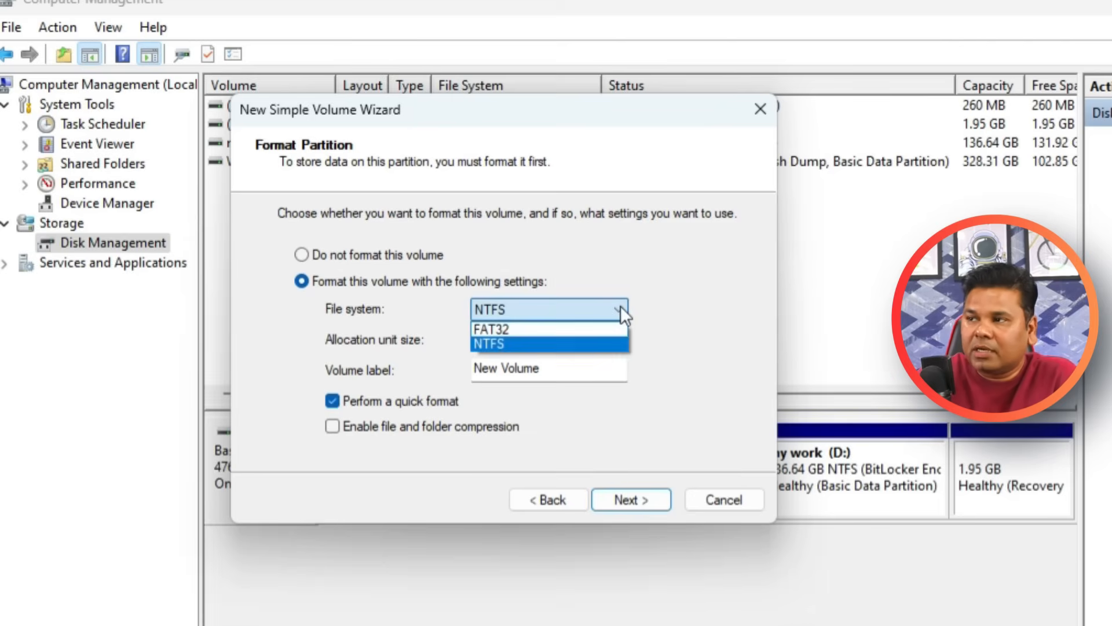
click(621, 306)
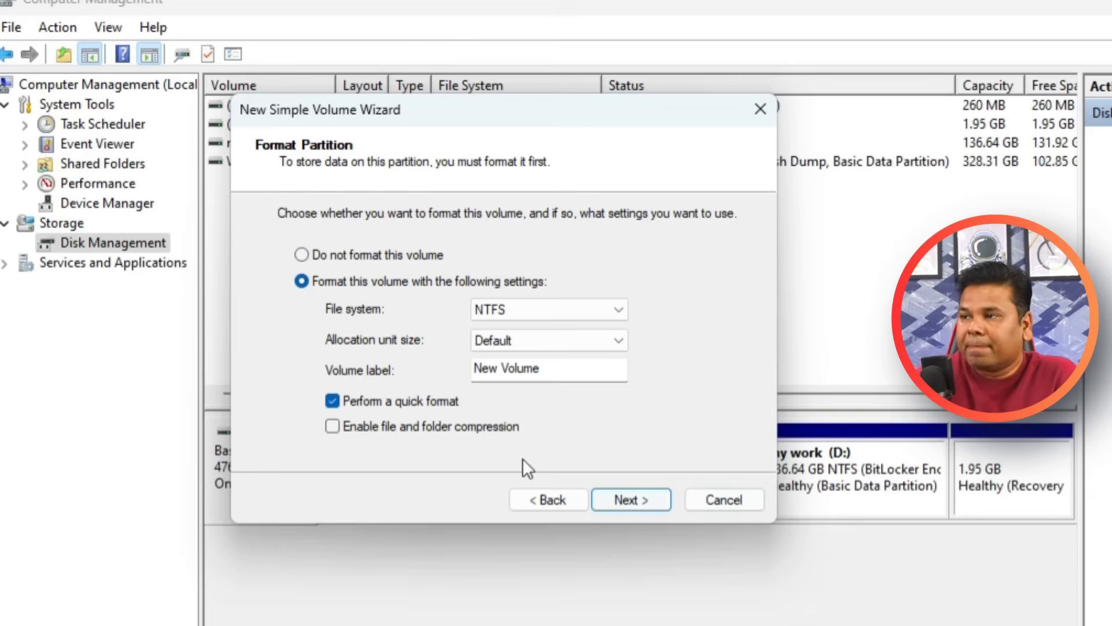
click(601, 370)
drag(601, 371, 329, 352)
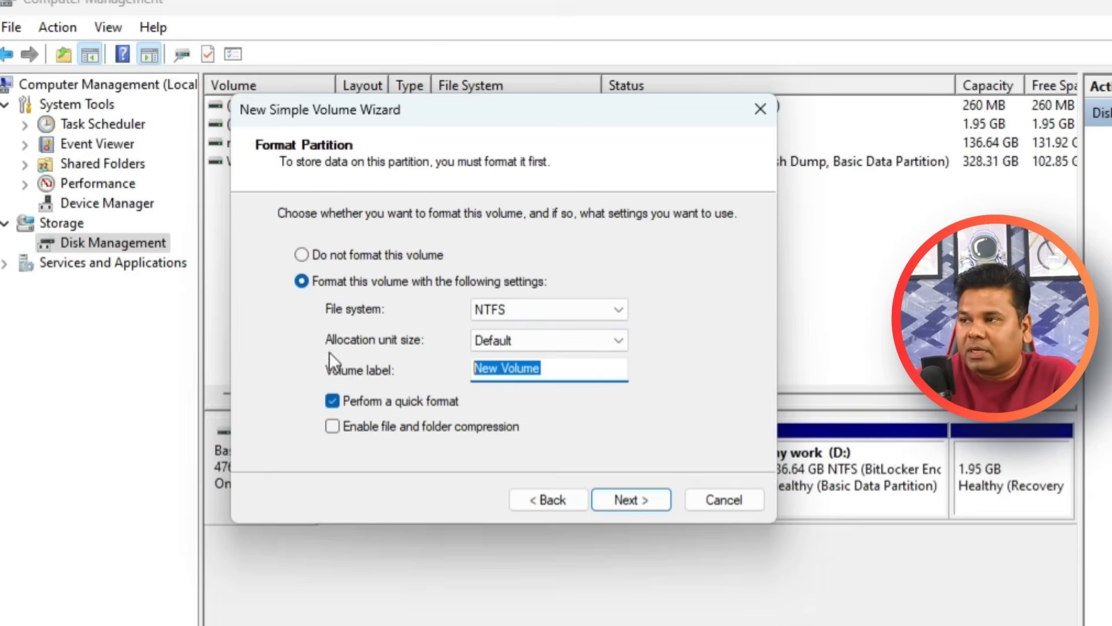
text(So)
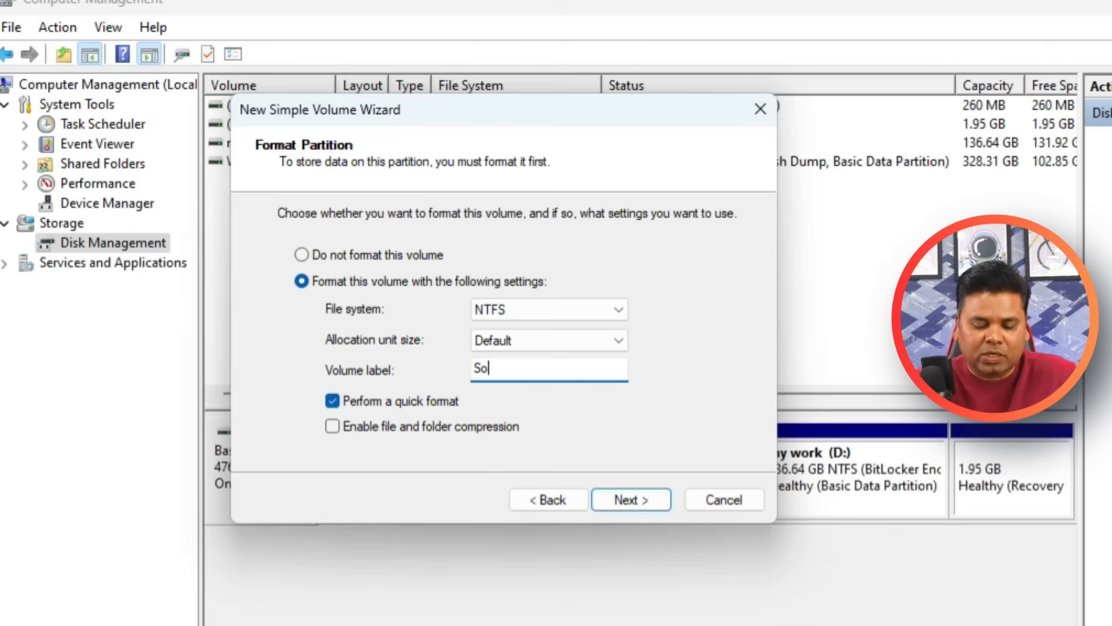
text(ngs)
click(634, 499)
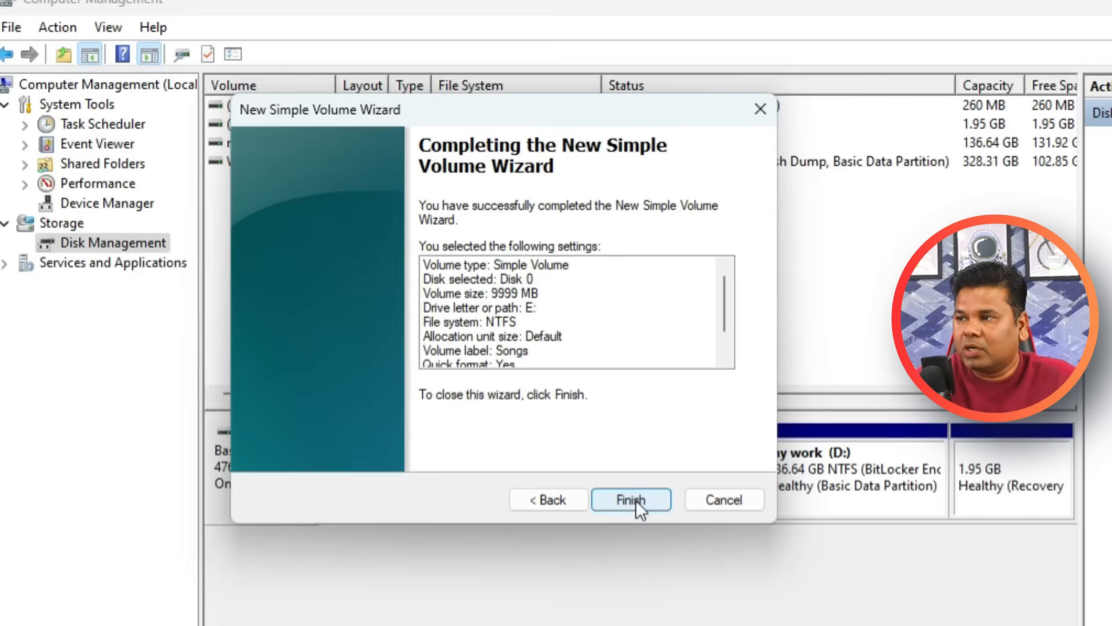
click(634, 499)
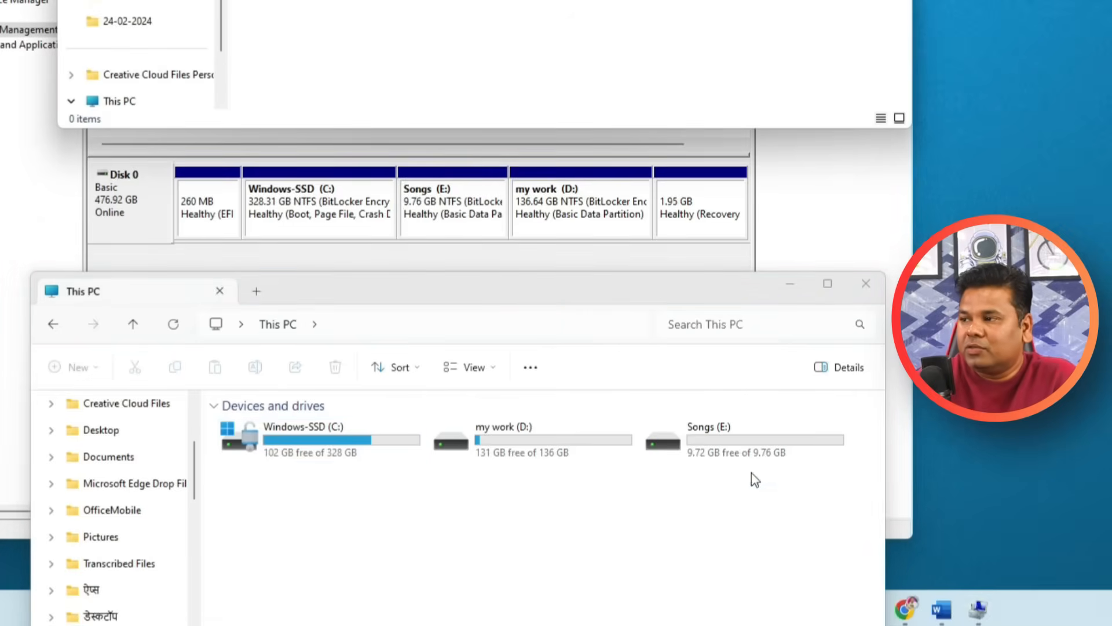
Compare the Windows-SSD (C:), my work (D:) and Songs (E:) drives in This PC, checking their free space and sizes.
click(714, 439)
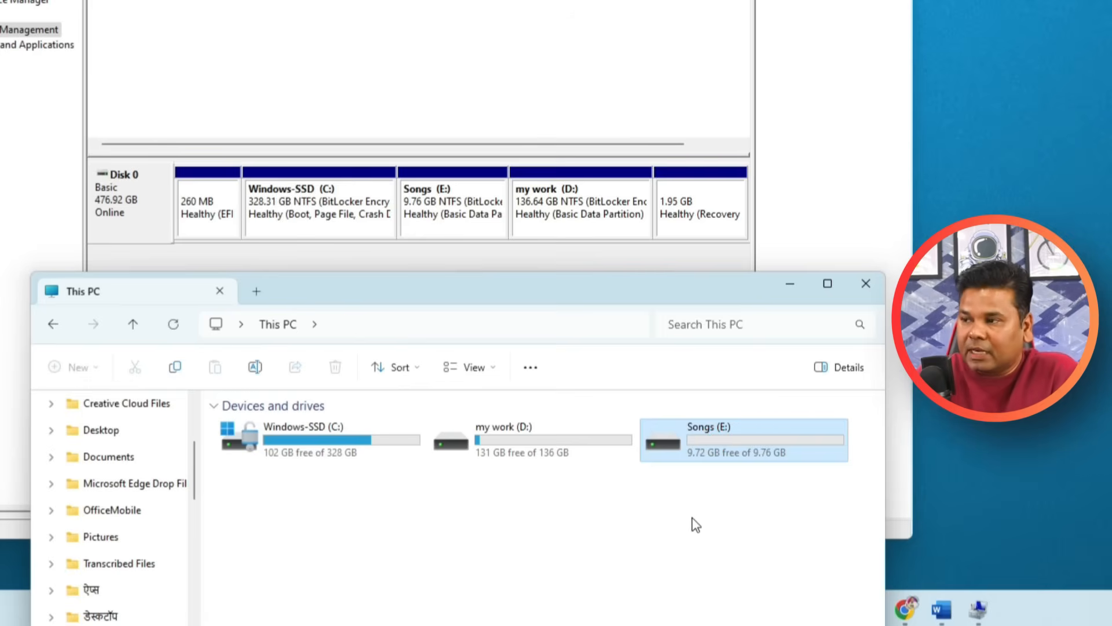
click(351, 441)
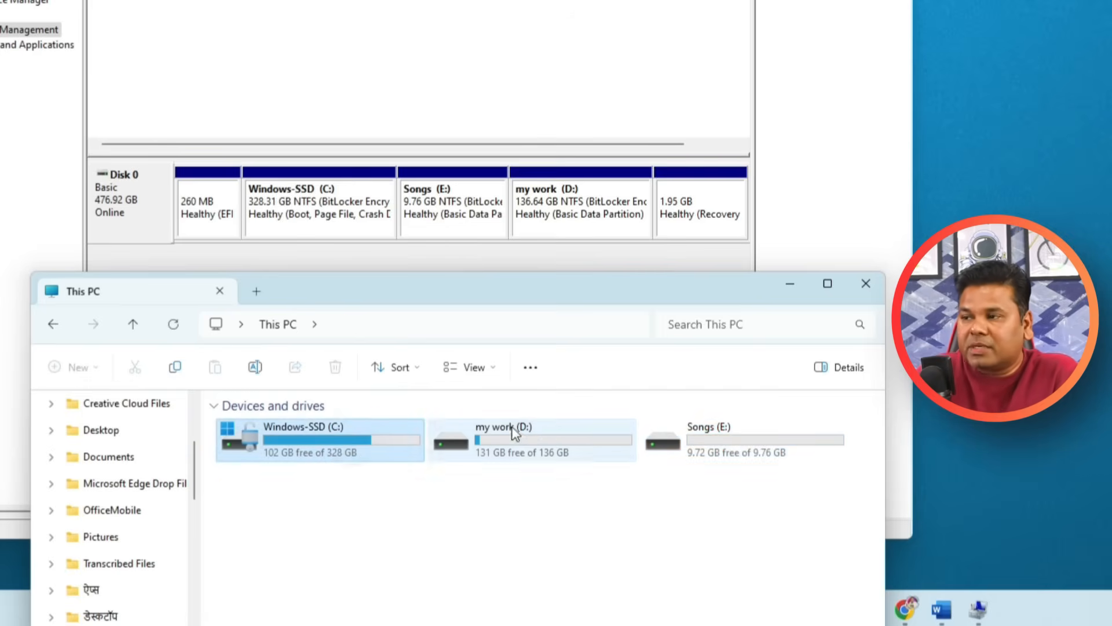
click(561, 445)
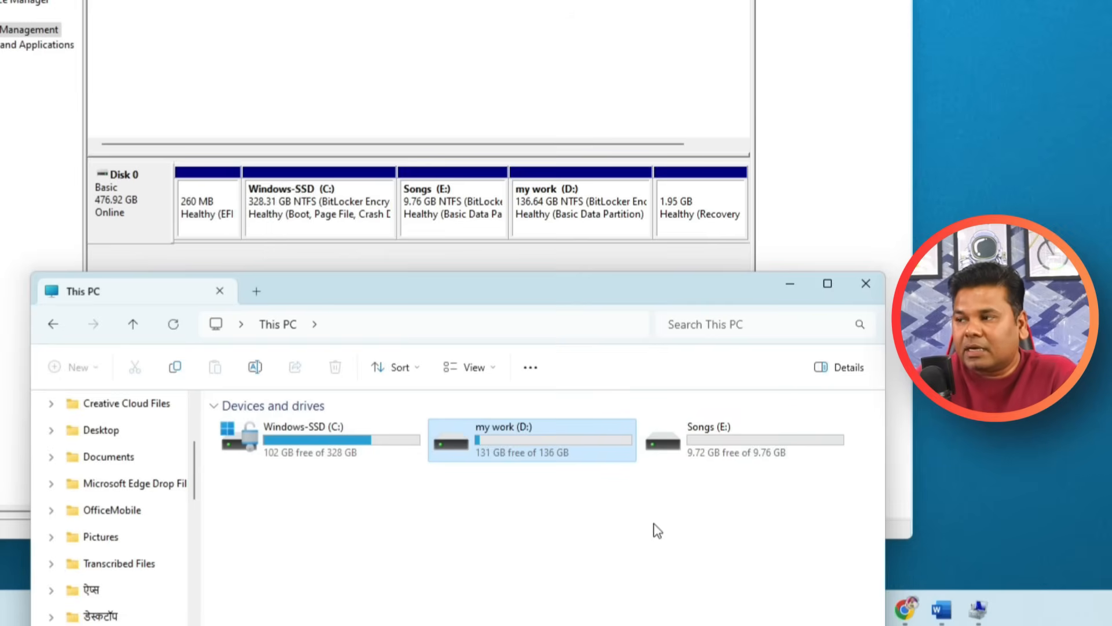
click(715, 446)
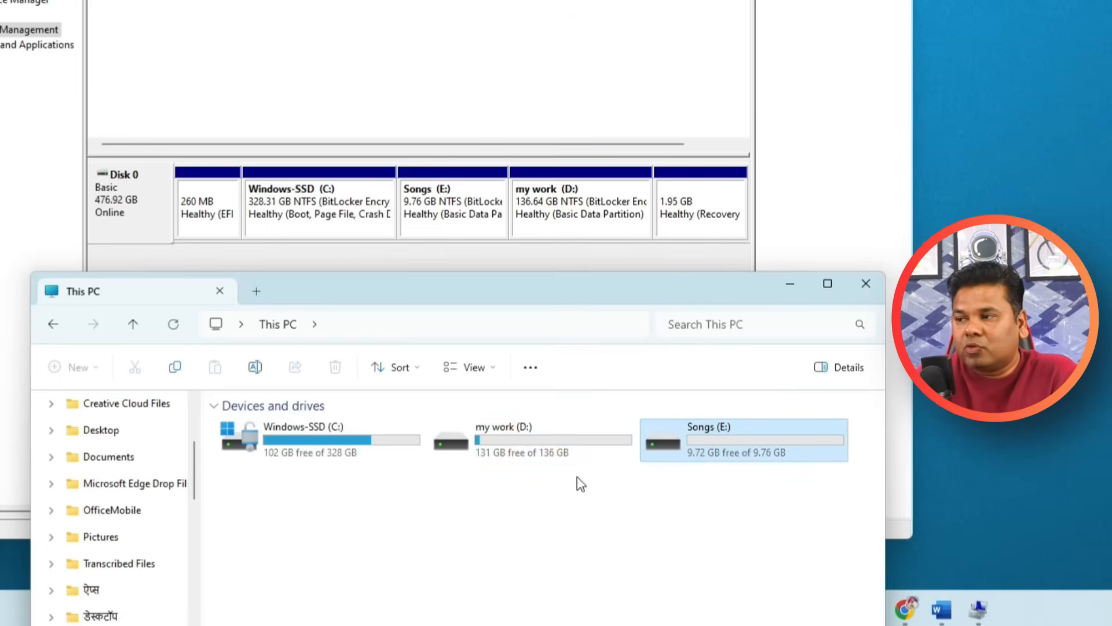
click(490, 431)
click(323, 455)
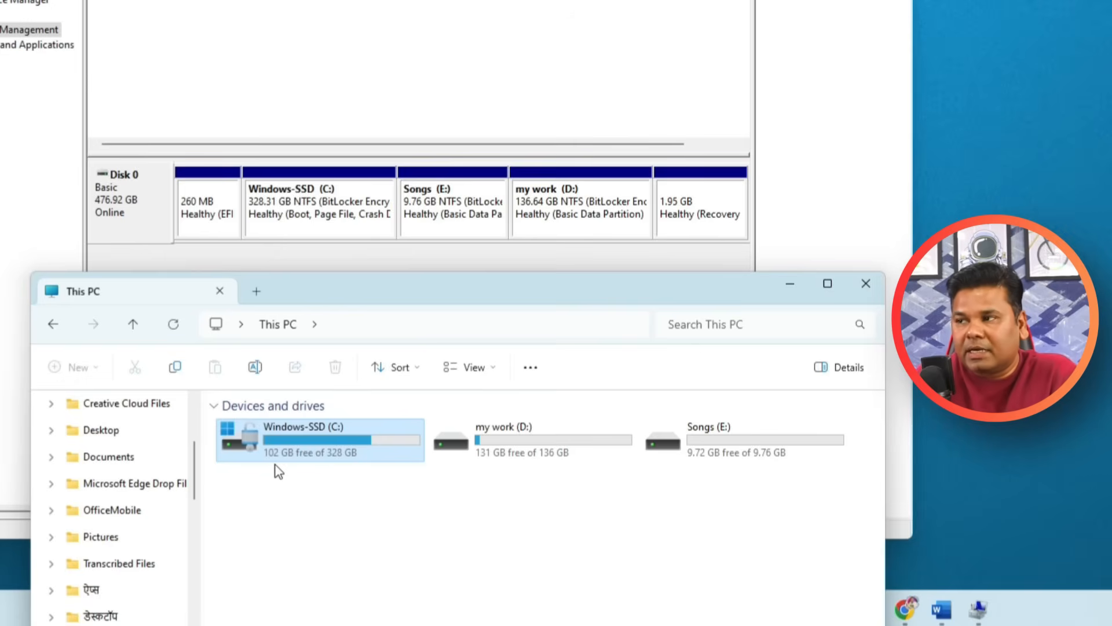
click(574, 451)
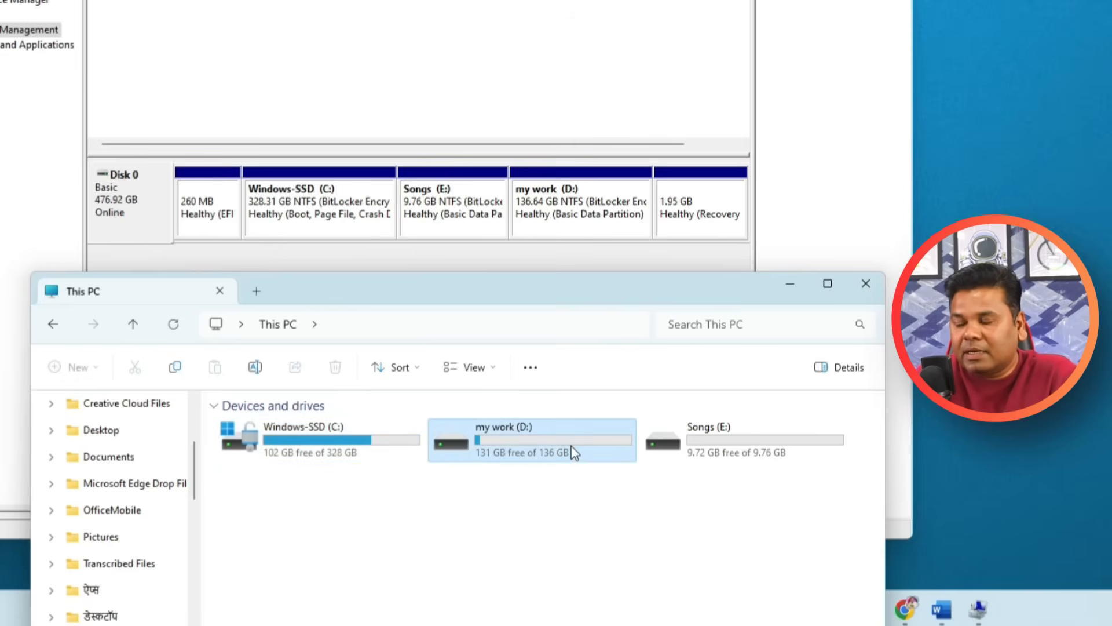
click(730, 460)
click(606, 528)
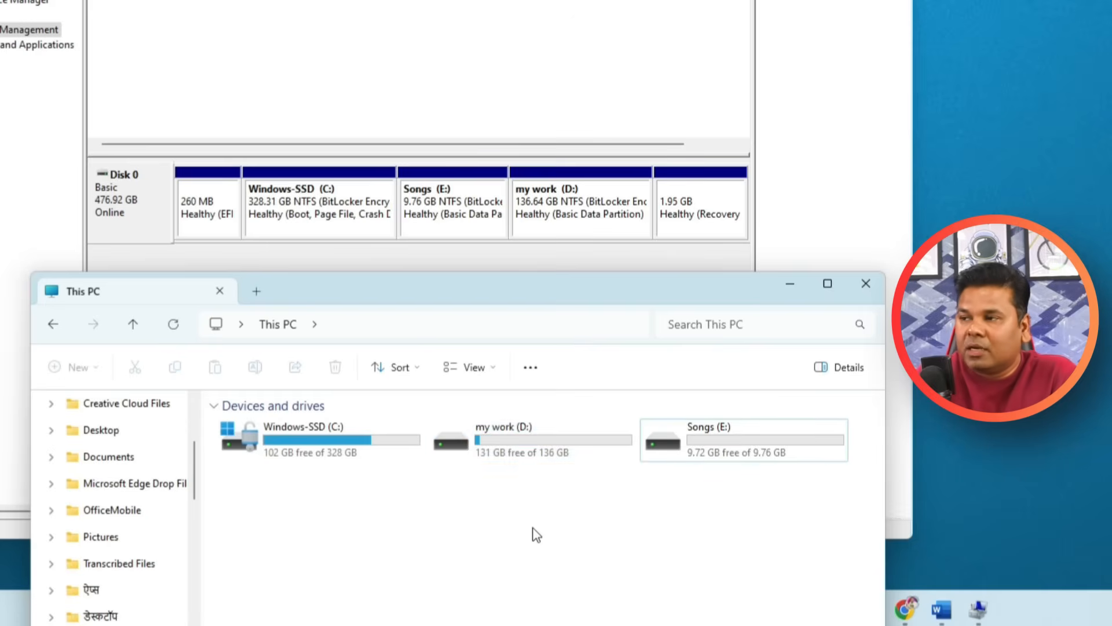
click(724, 447)
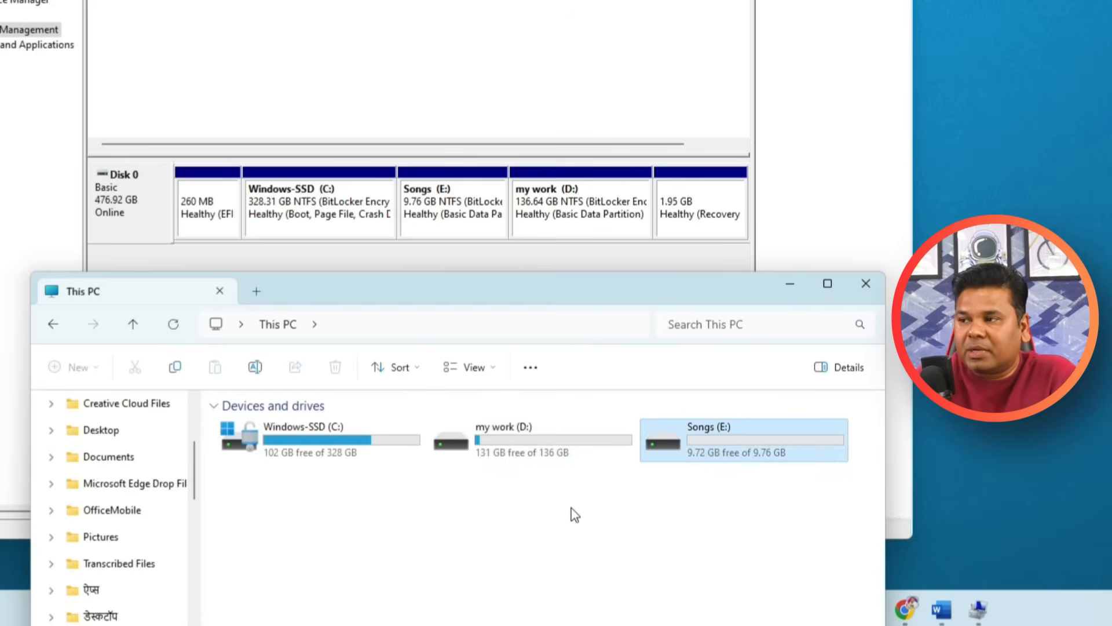
click(528, 464)
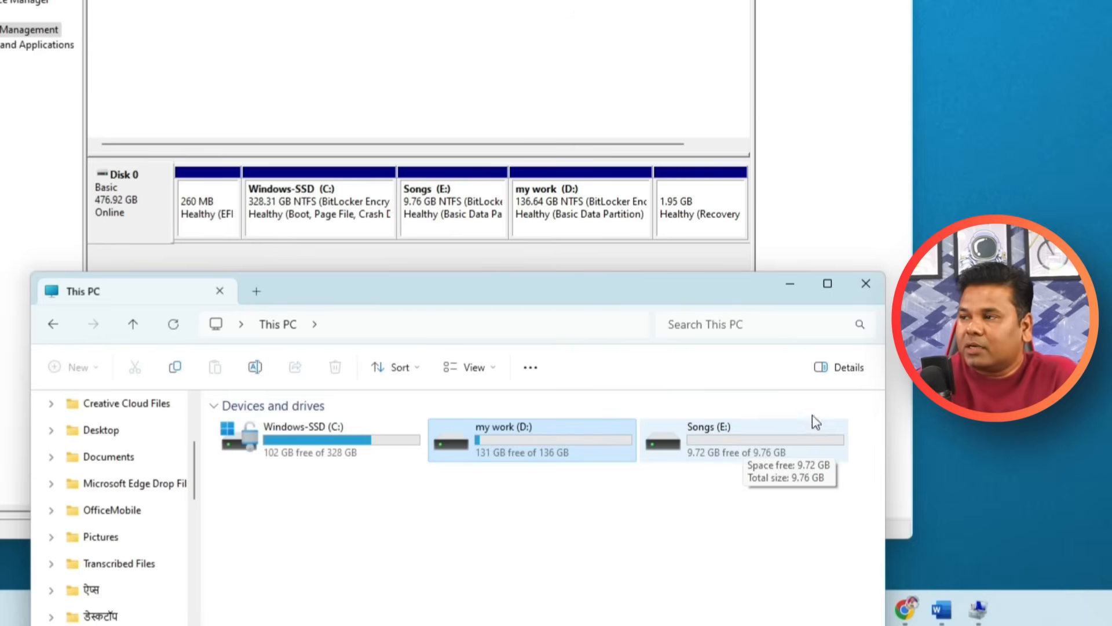
Minimize This PC and delete the Songs (E:) volume from Disk 0, accepting the data loss.
click(790, 284)
right_click(517, 294)
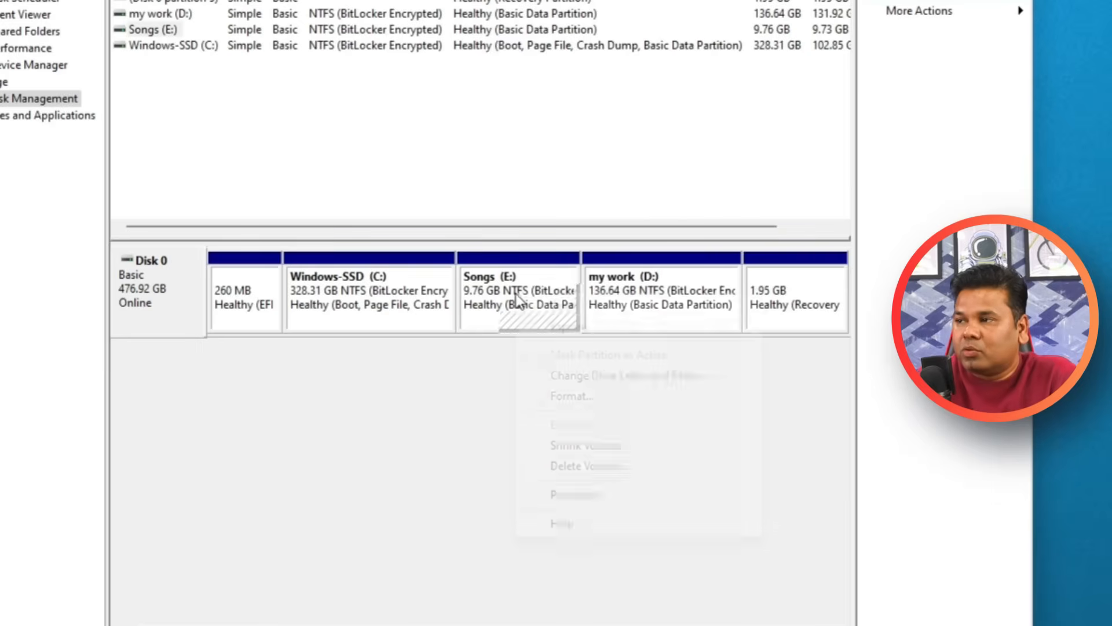
click(591, 466)
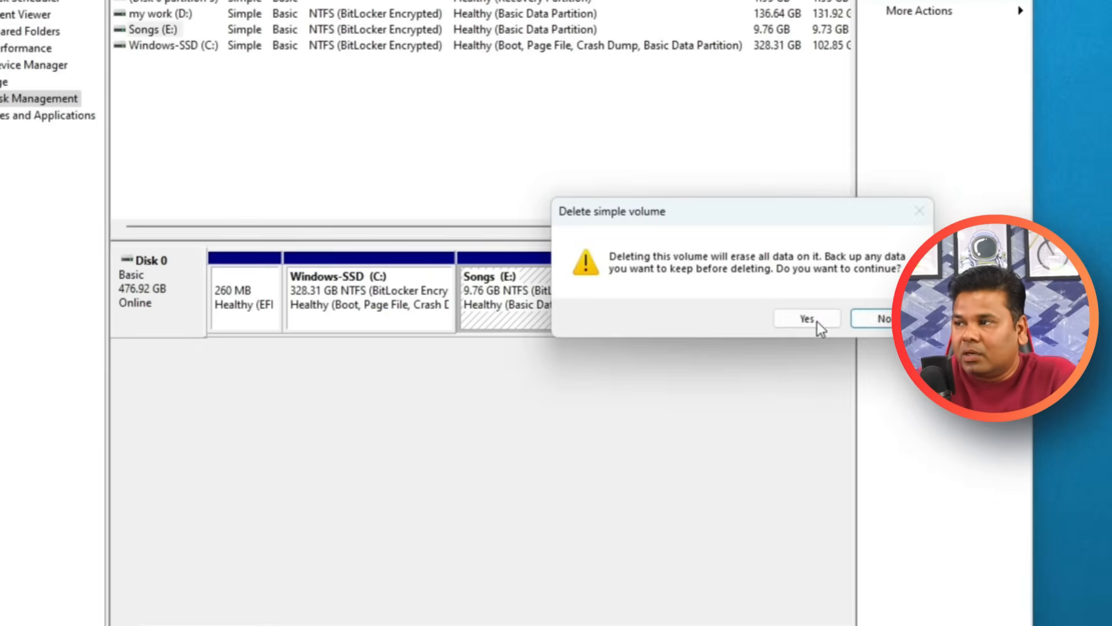
click(807, 320)
click(806, 326)
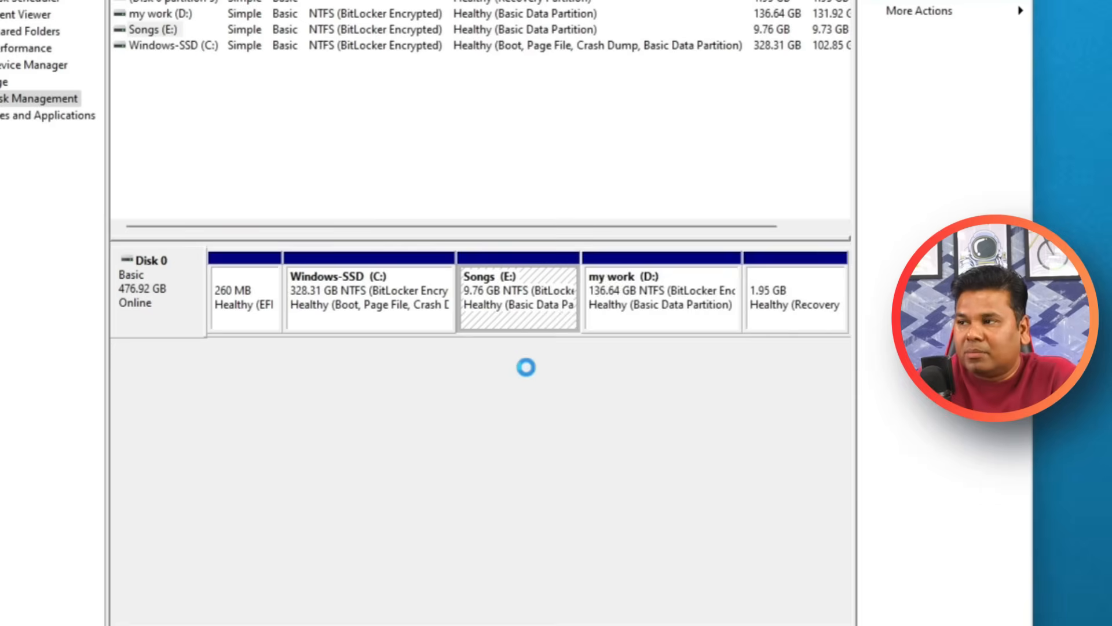
click(802, 335)
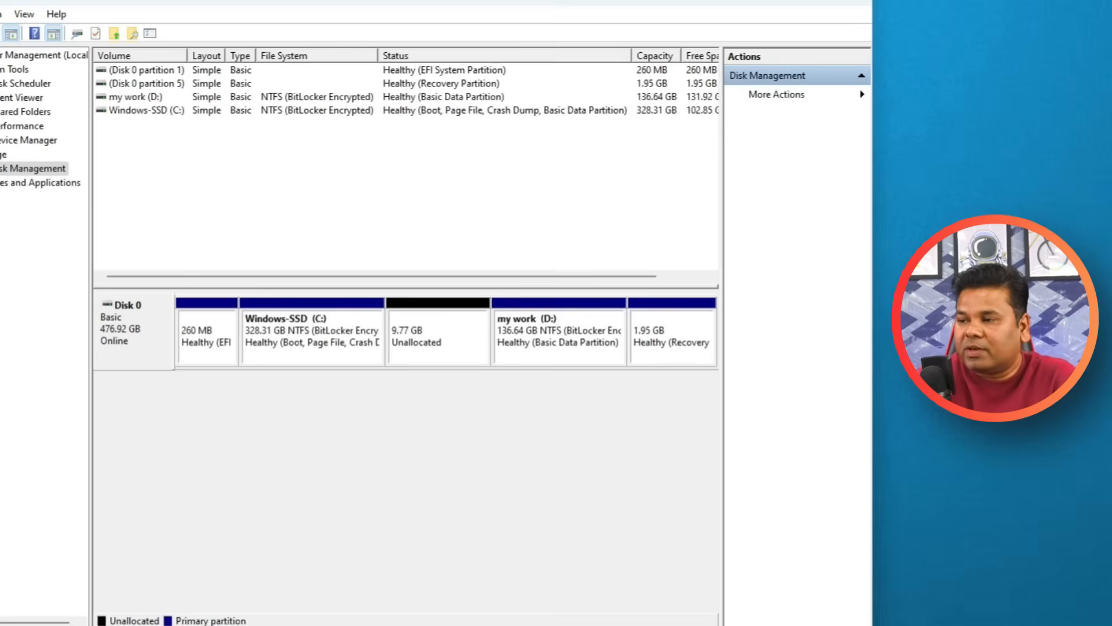
Calculate how many megabytes 36 GB equals in Calculator by multiplying 1024 by 36, and minimize Calculator.
key(super)
click(444, 184)
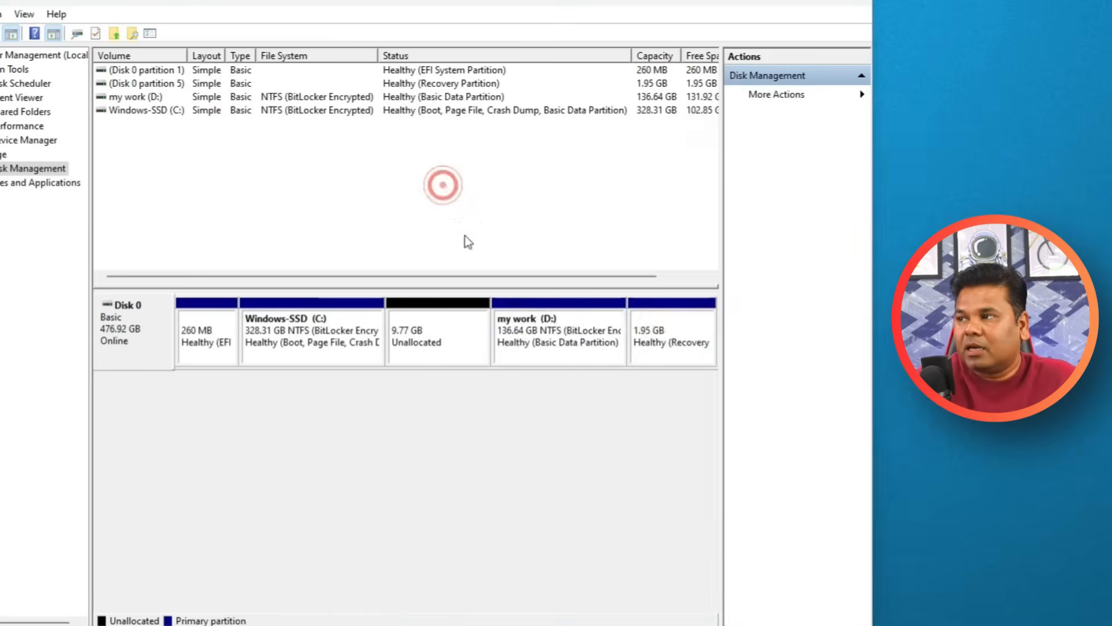
text(10)
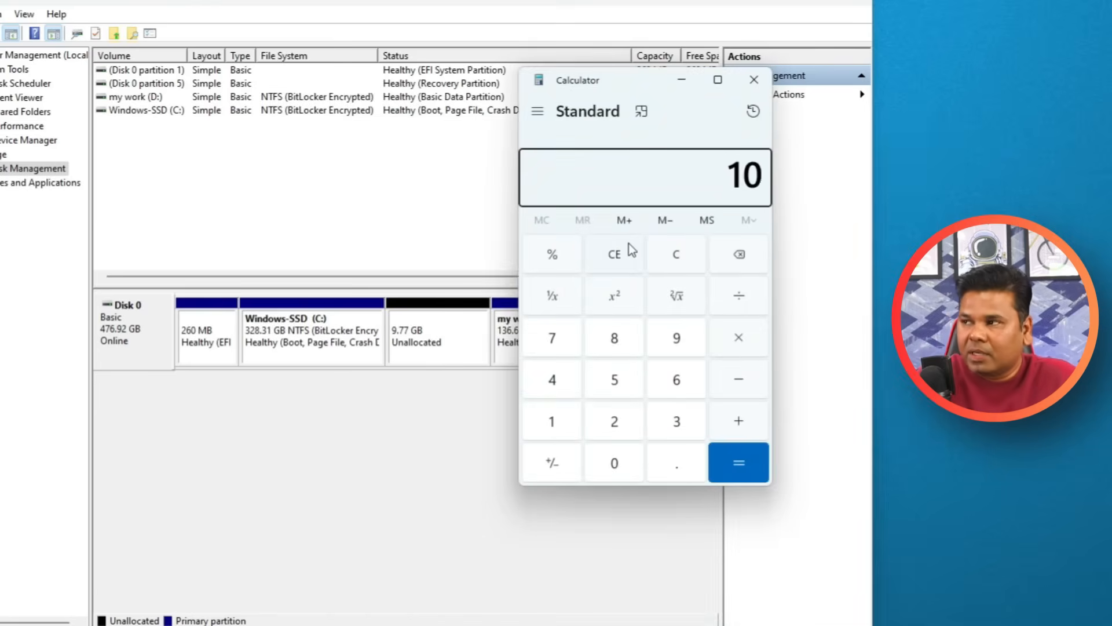
text(24*36=)
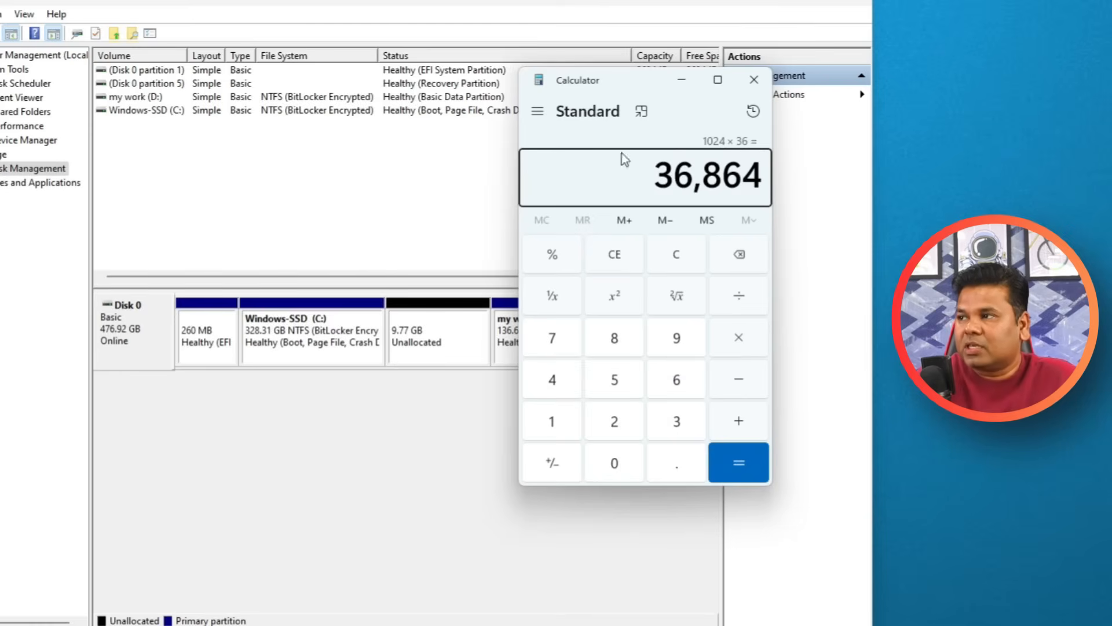
click(682, 80)
Shrink the my work (D:) volume by 36000 MB.
right_click(551, 331)
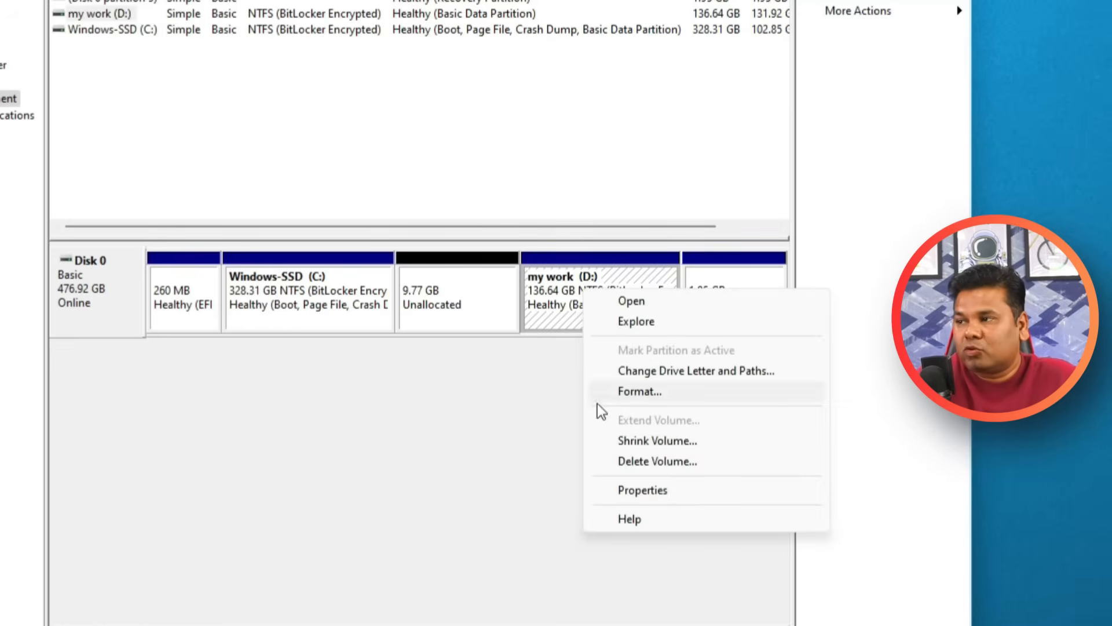
click(707, 440)
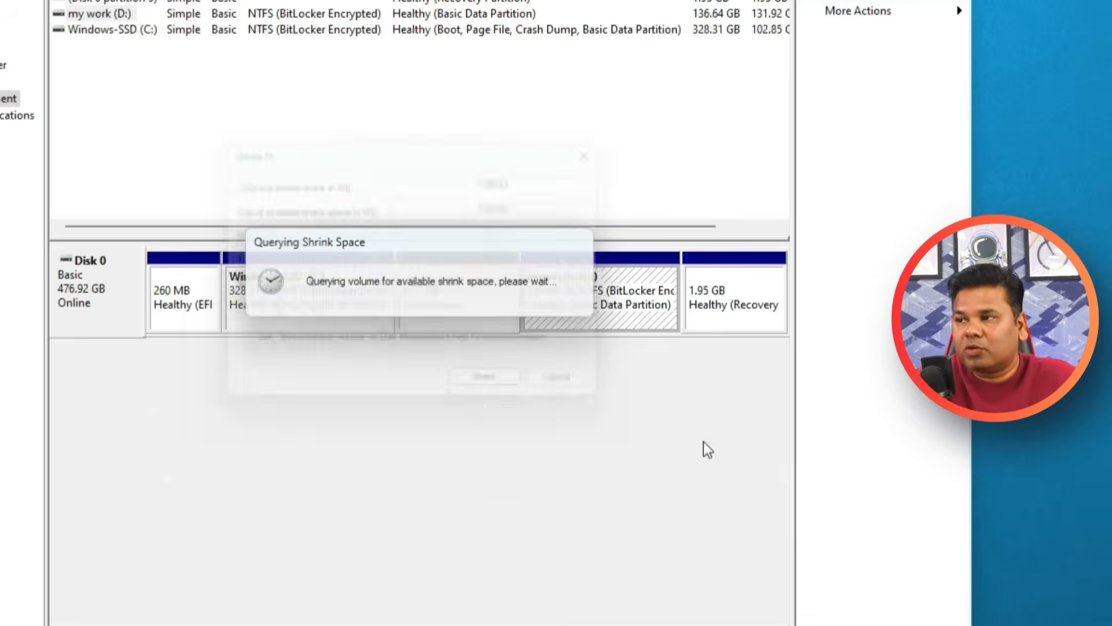
text(36000)
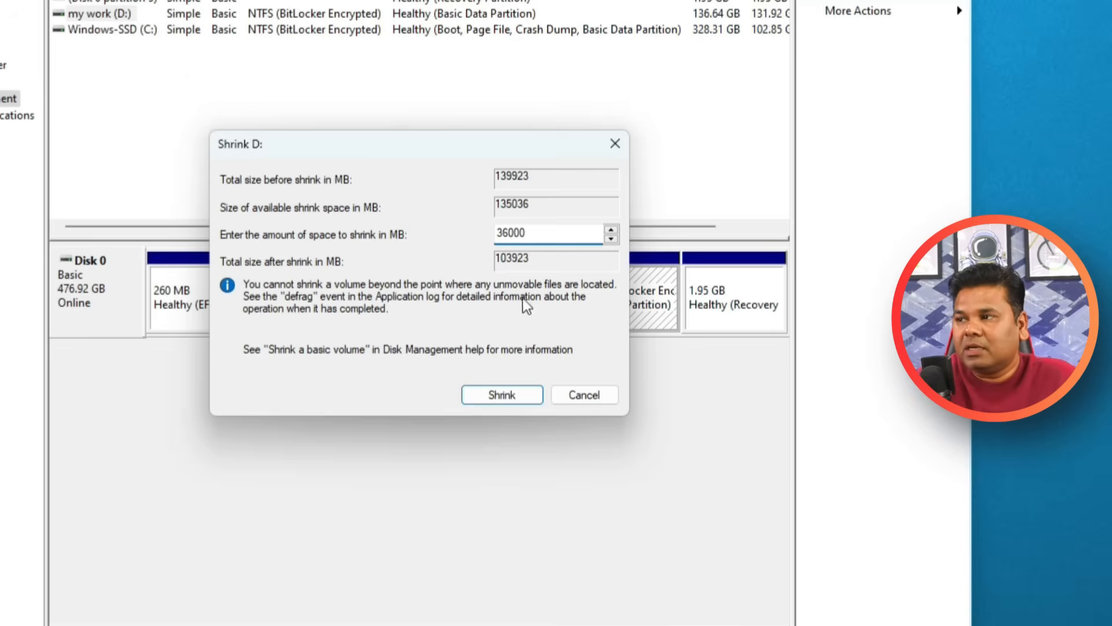
click(499, 394)
Compare the two unallocated spaces on Disk 0 with the volumes beside them and check the volume options of Windows-SSD (C:).
click(426, 328)
click(586, 334)
click(423, 311)
click(627, 307)
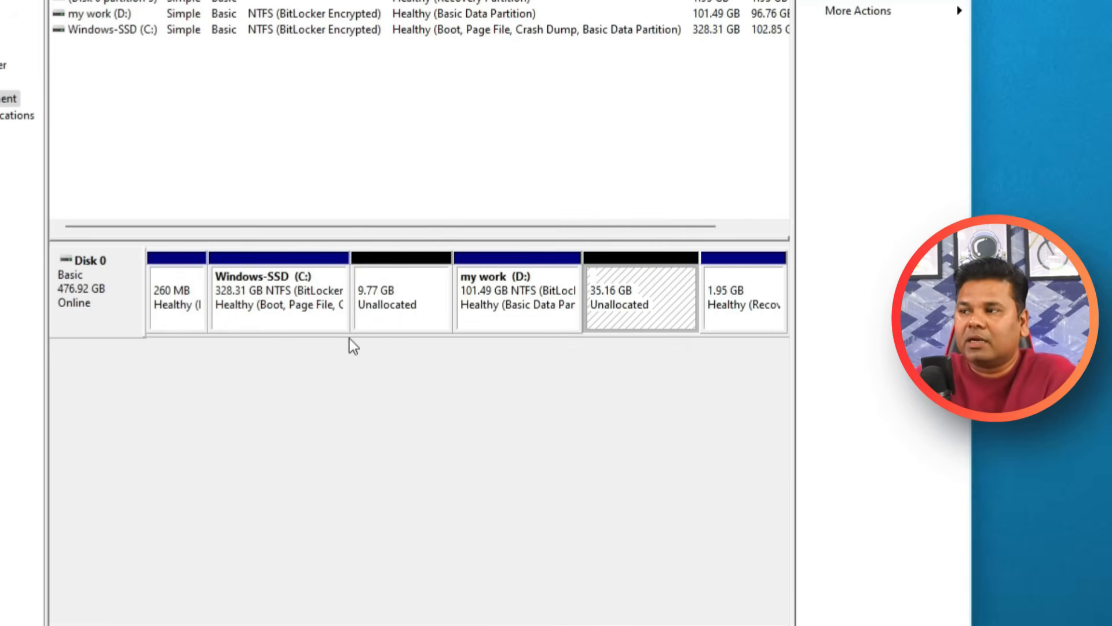
click(427, 325)
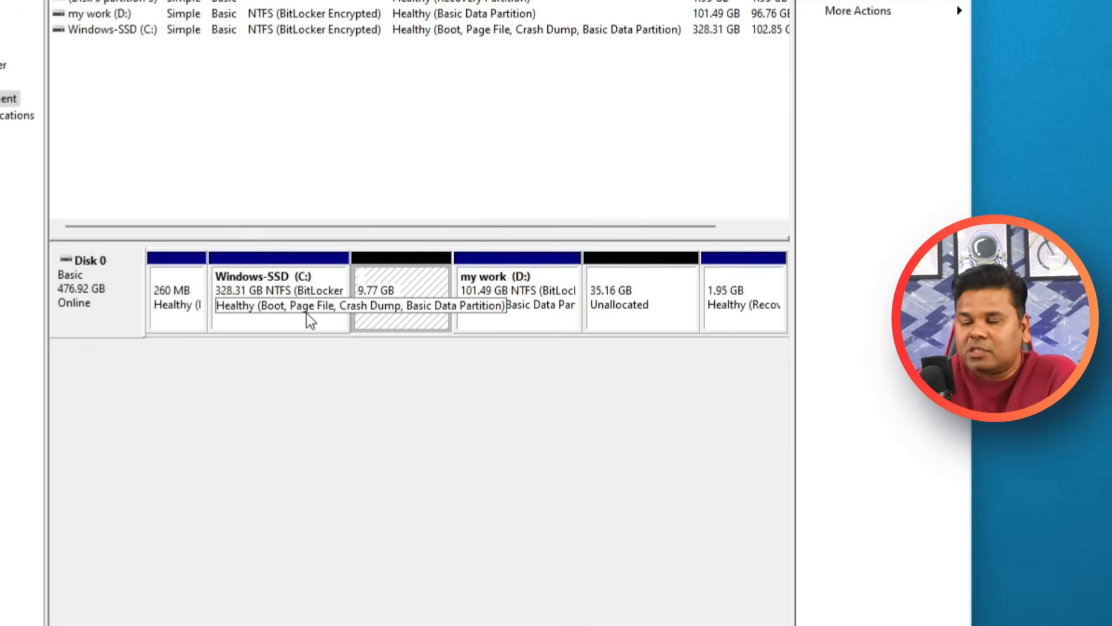
right_click(244, 328)
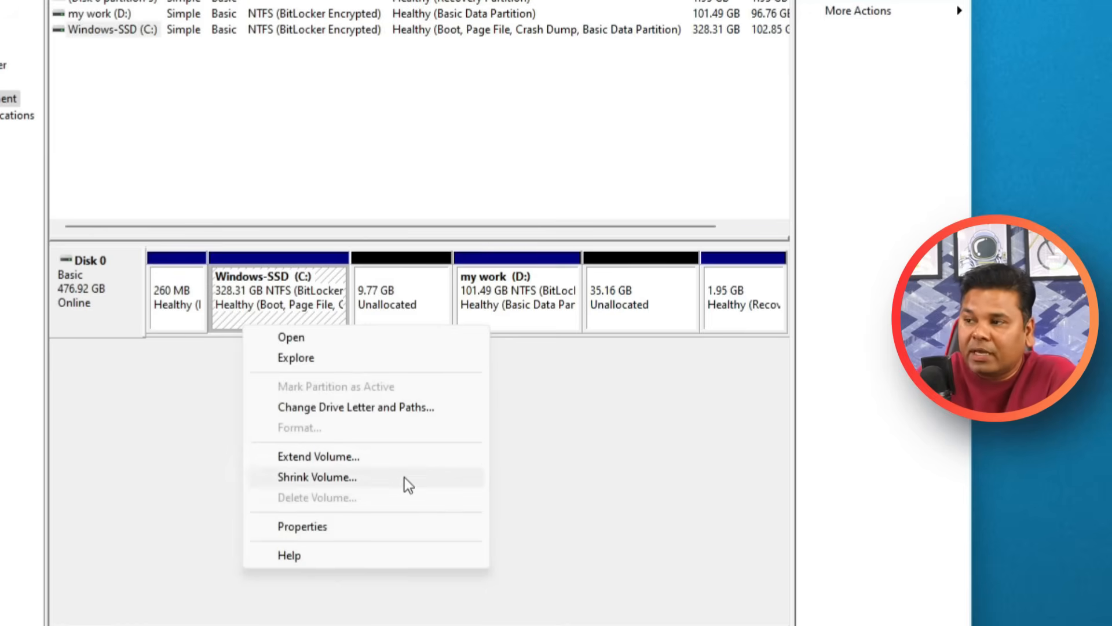
click(415, 279)
click(684, 308)
click(415, 301)
click(637, 311)
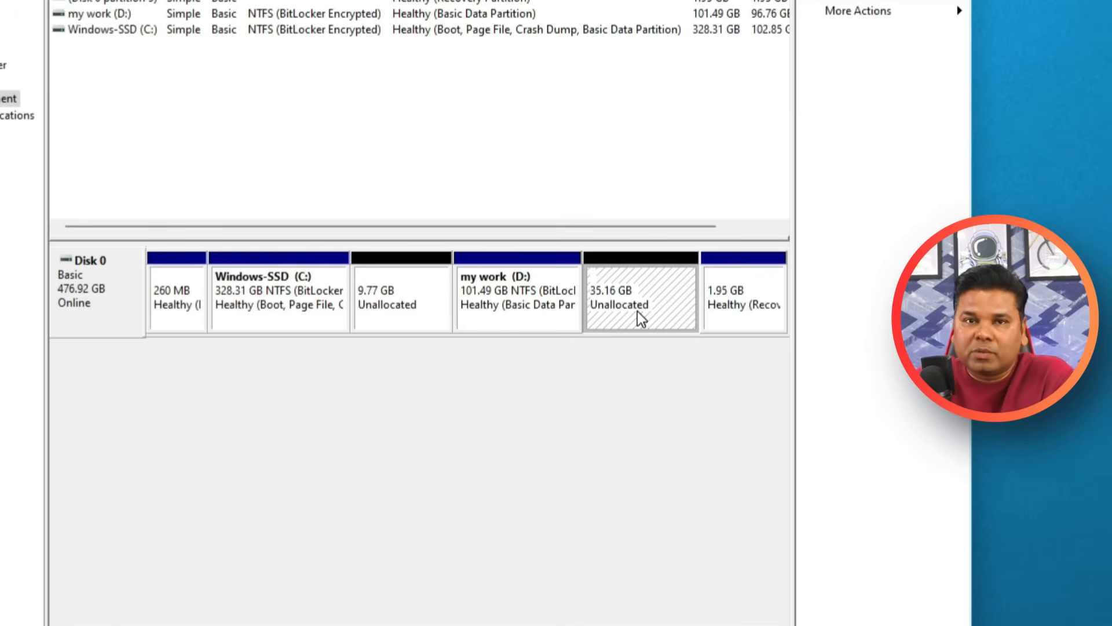
Extend the Windows-SSD (C:) volume by 9999 MB from Disk 0, removing the disk from the selection and adding it back.
right_click(289, 287)
click(355, 418)
click(617, 530)
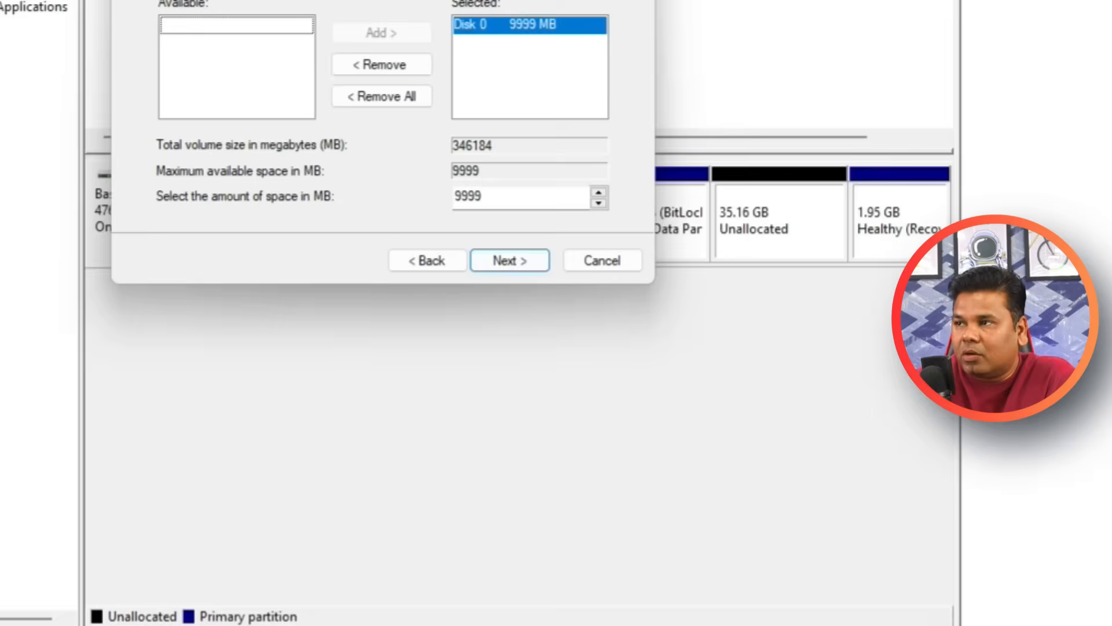
drag(492, 97, 575, 394)
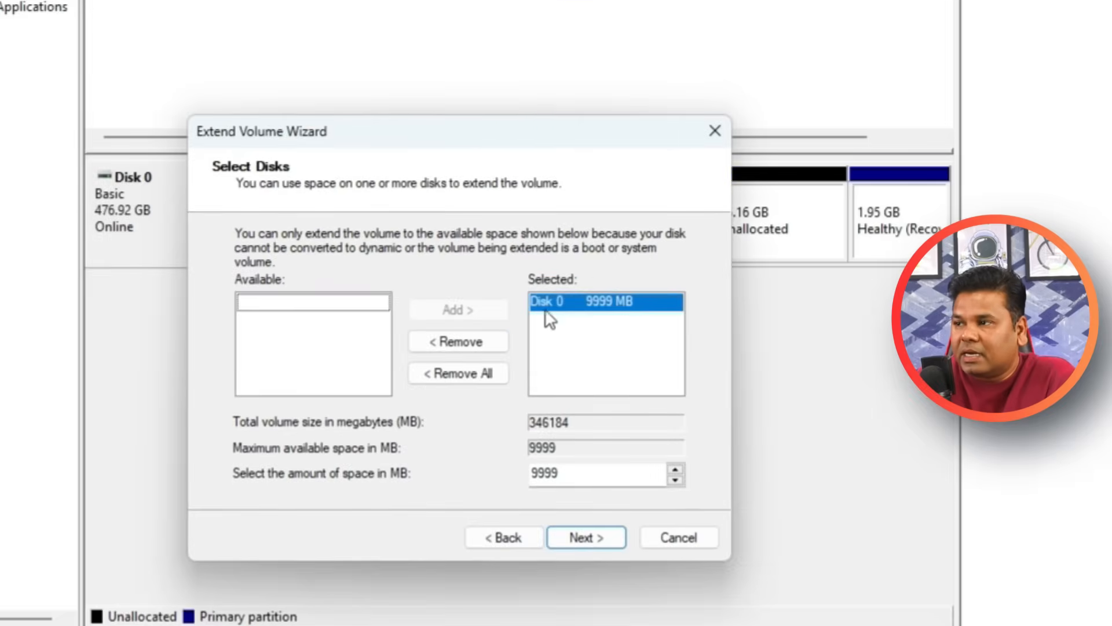
drag(529, 133, 530, 315)
drag(531, 246, 491, 123)
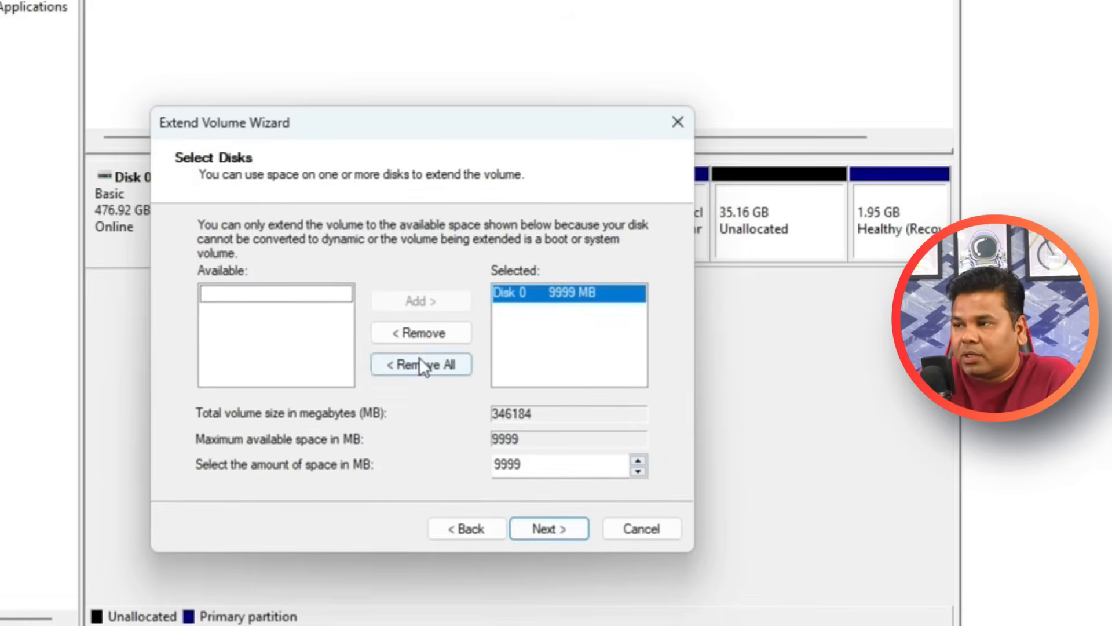
click(425, 336)
click(276, 293)
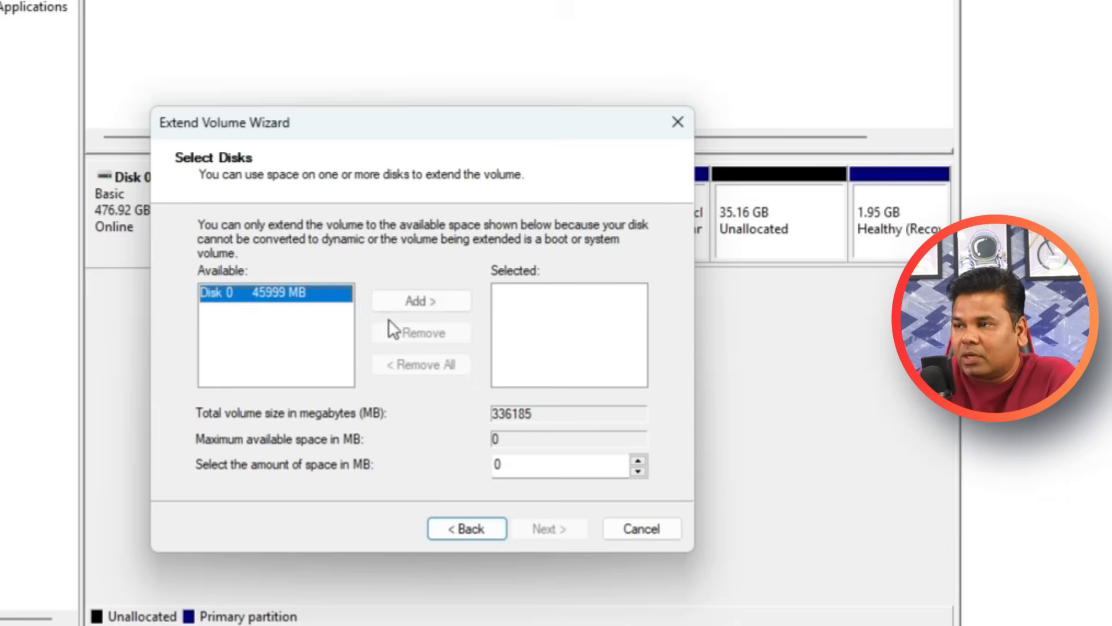
click(420, 301)
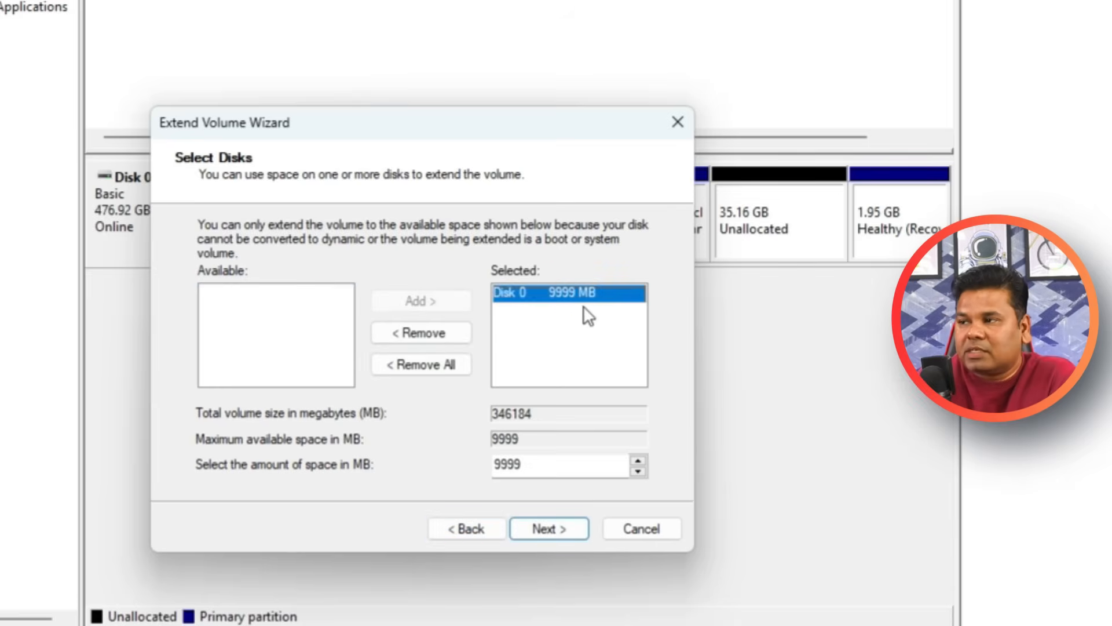
click(561, 536)
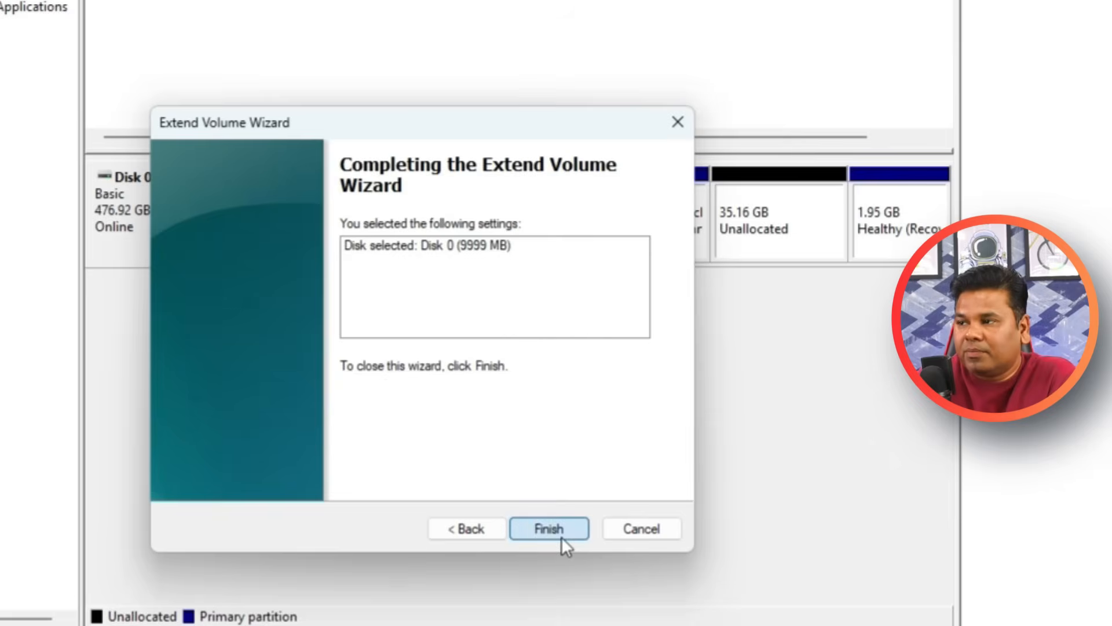
click(548, 529)
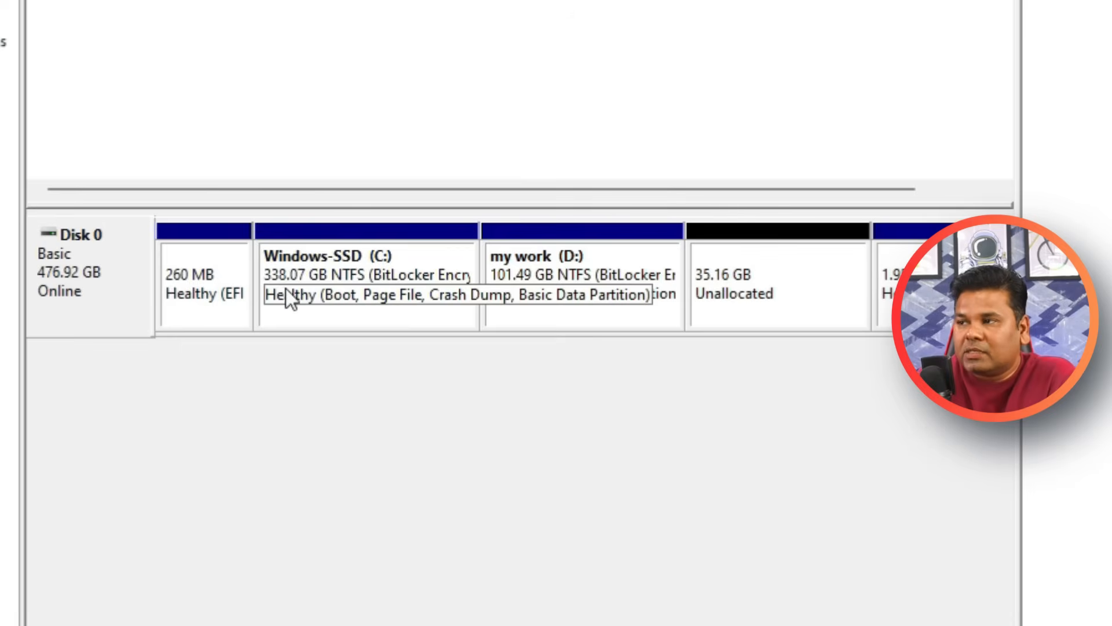
Check the volume options available for Windows-SSD (C:) and refresh This PC to compare the drive sizes.
right_click(314, 273)
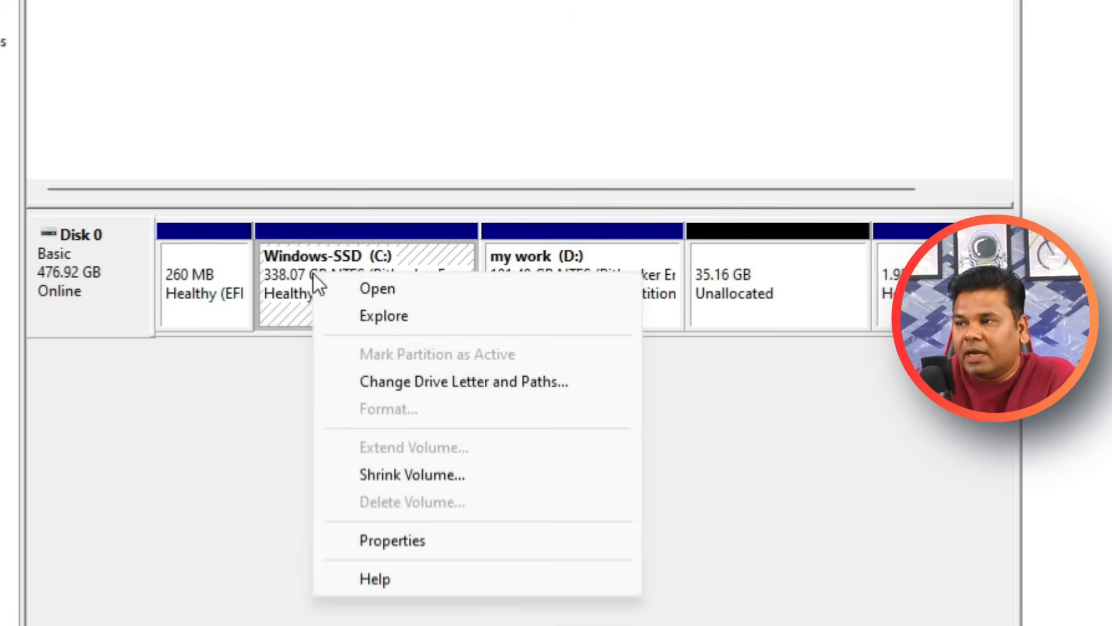
click(280, 439)
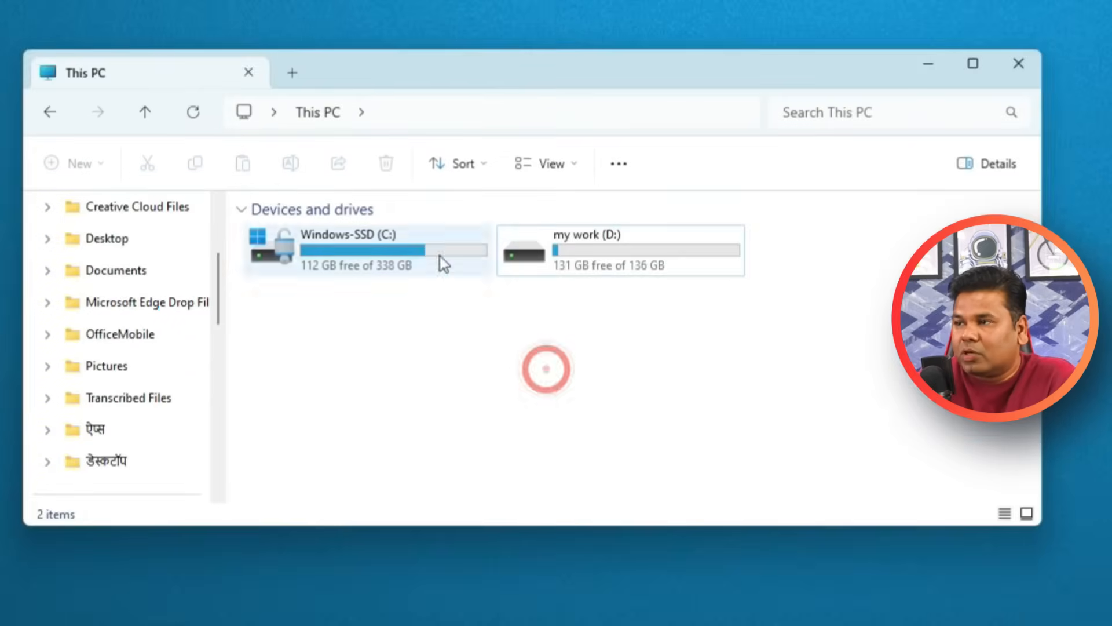
right_click(412, 326)
click(193, 113)
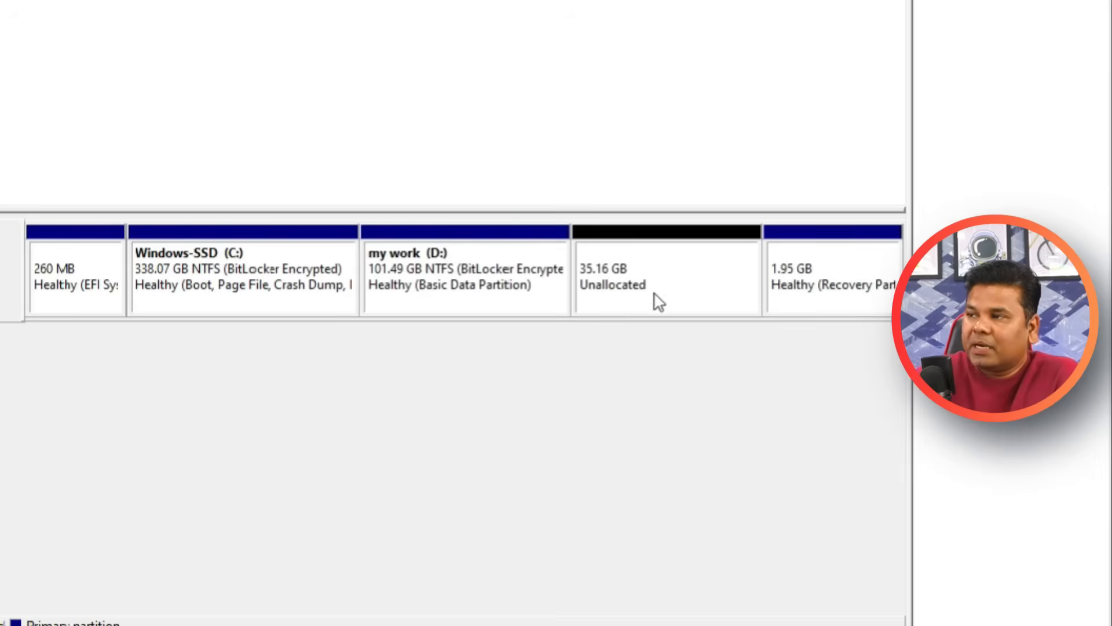
Extend the my work (D:) volume by the adjacent 36000 MB of unallocated space and check both drives in This PC.
click(685, 273)
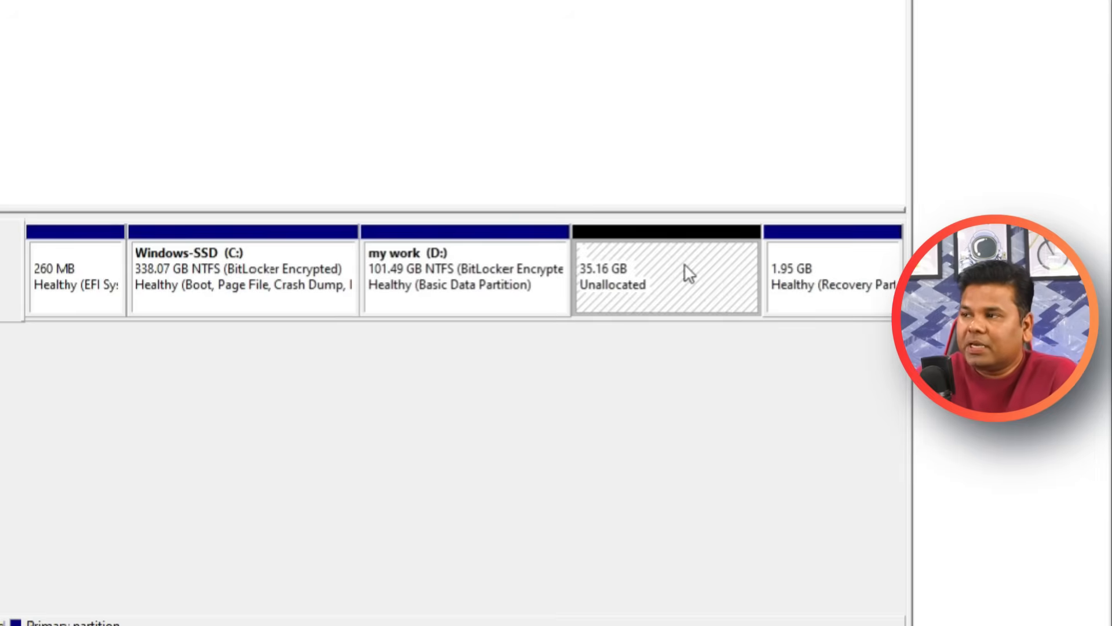
right_click(414, 306)
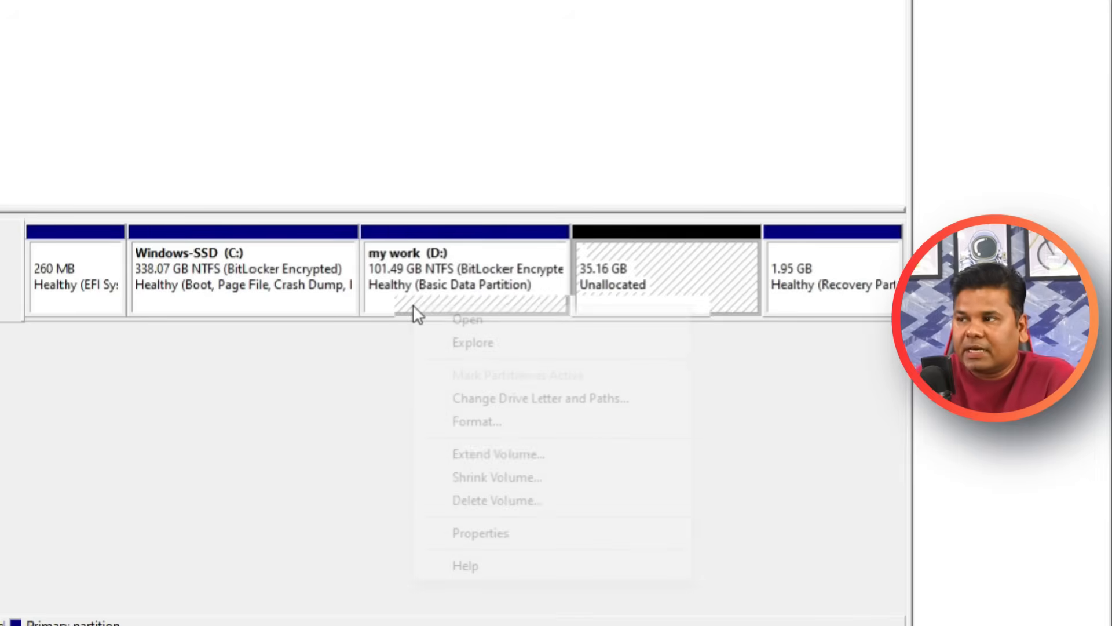
click(598, 456)
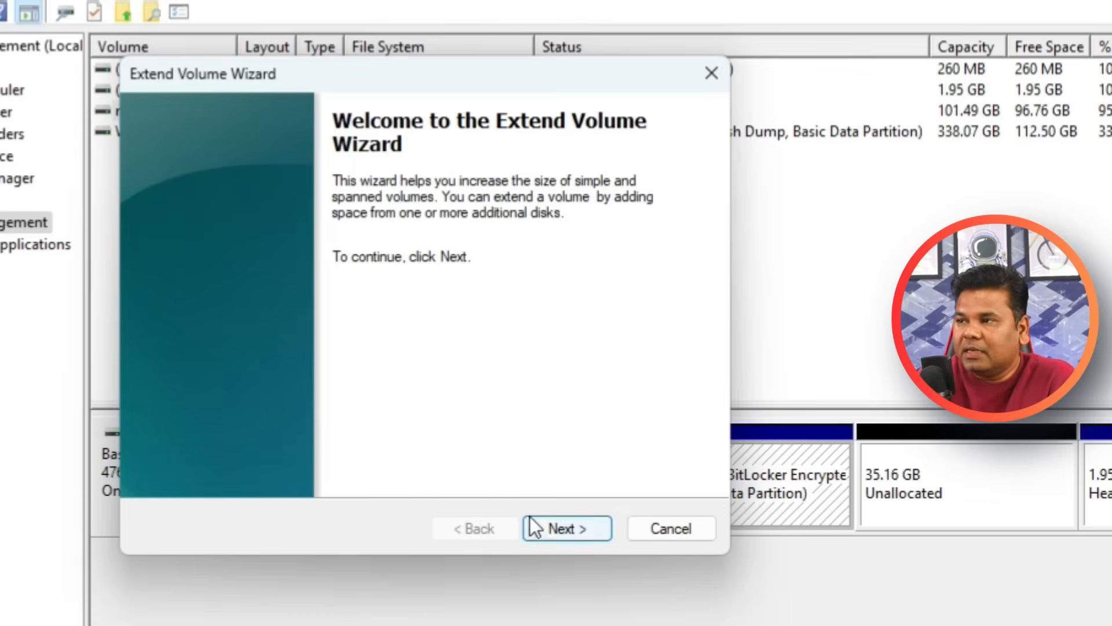
click(568, 528)
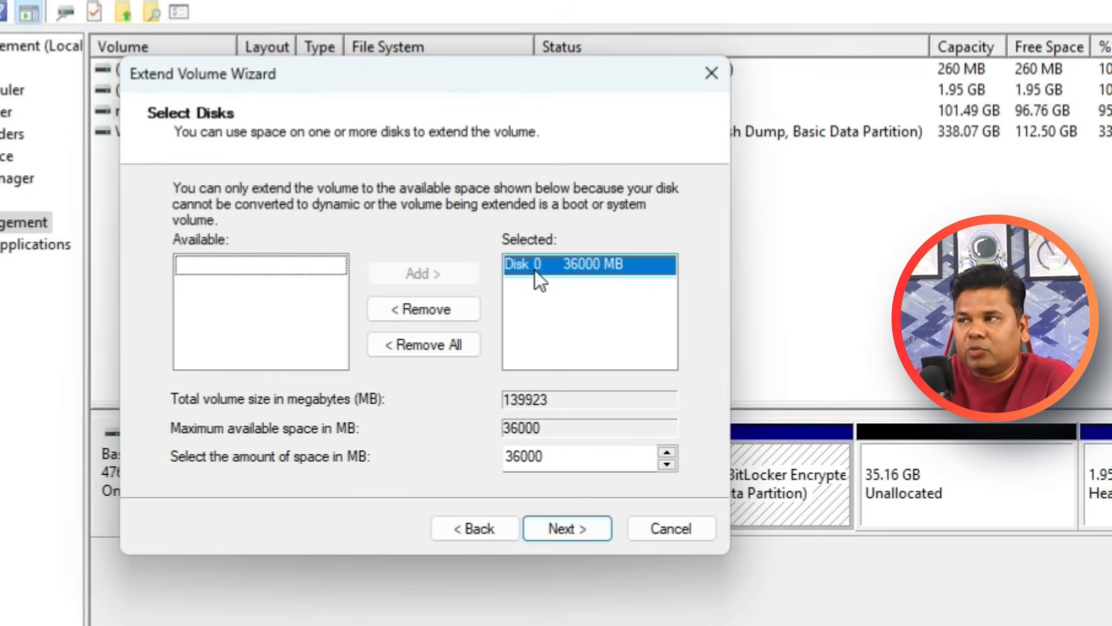
click(575, 526)
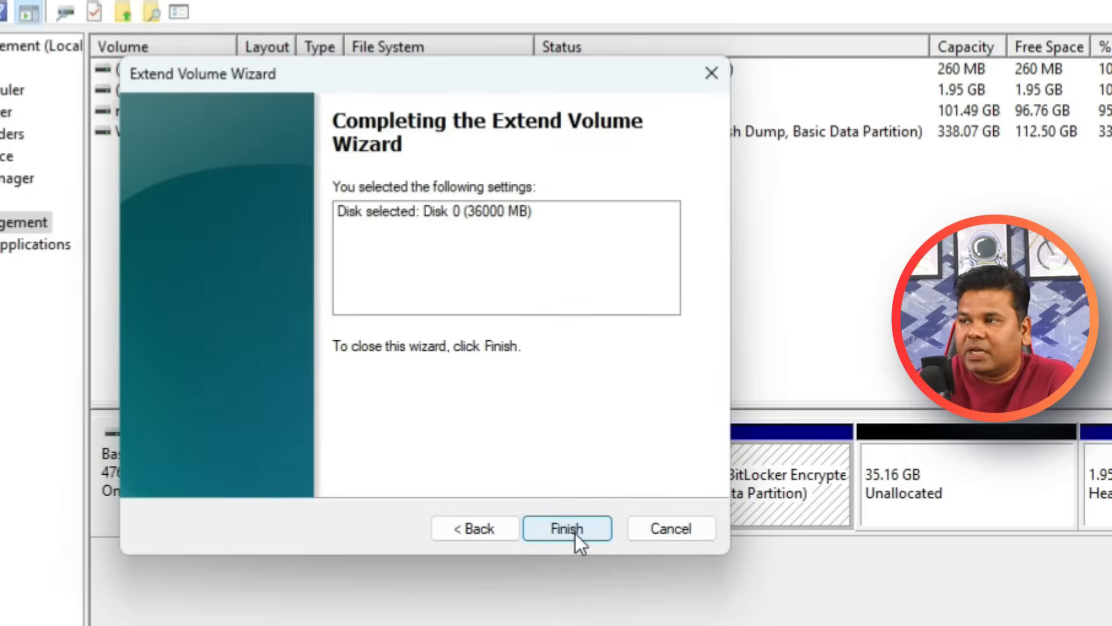
click(575, 533)
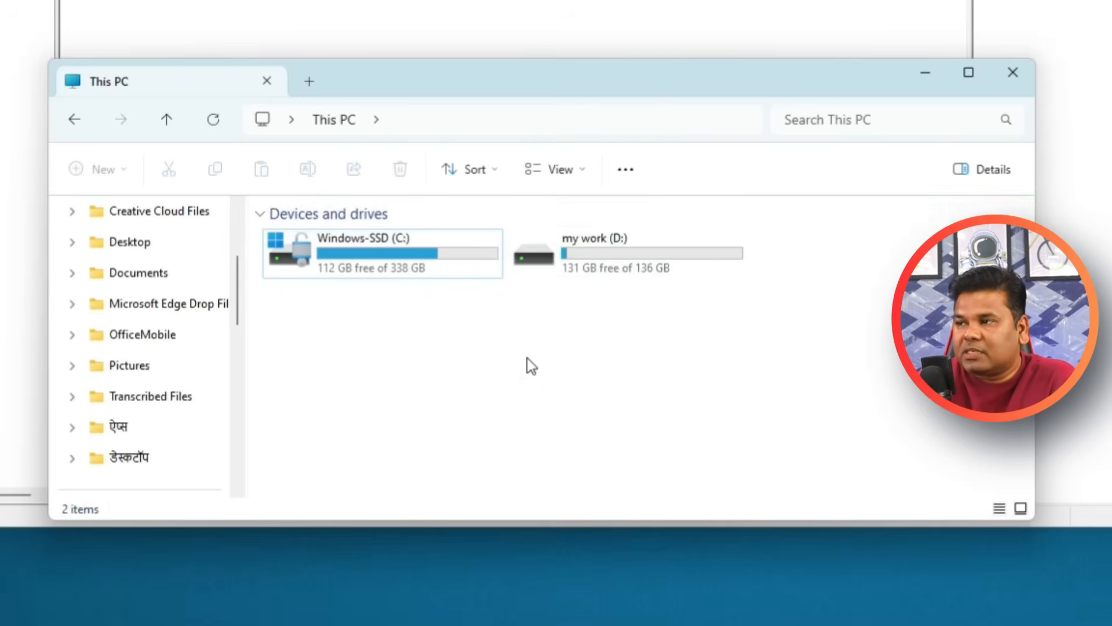
right_click(528, 362)
click(415, 395)
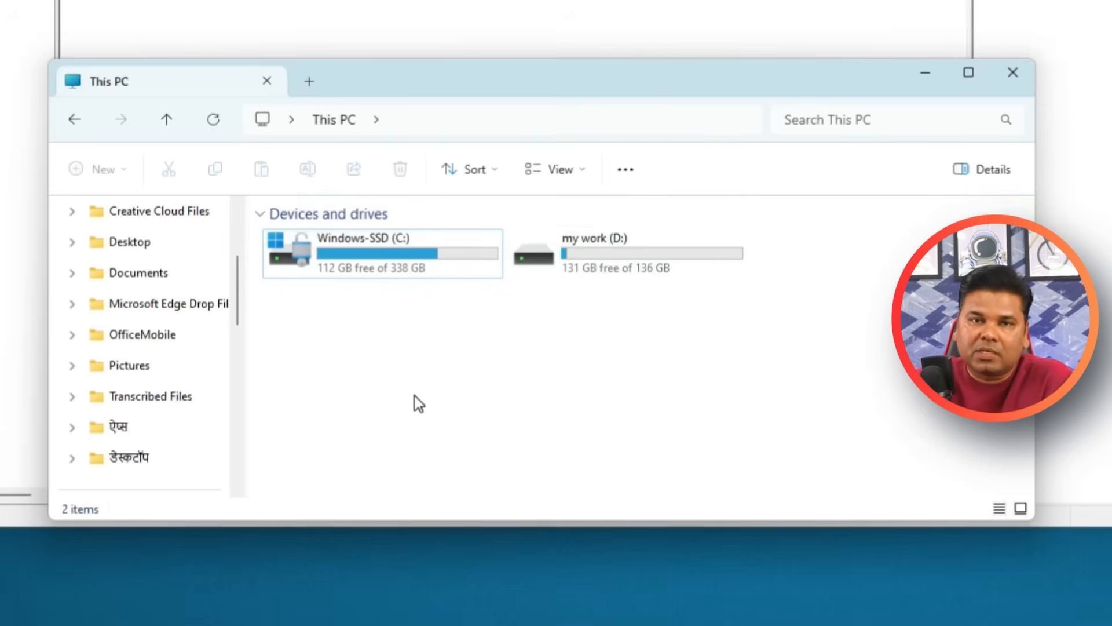